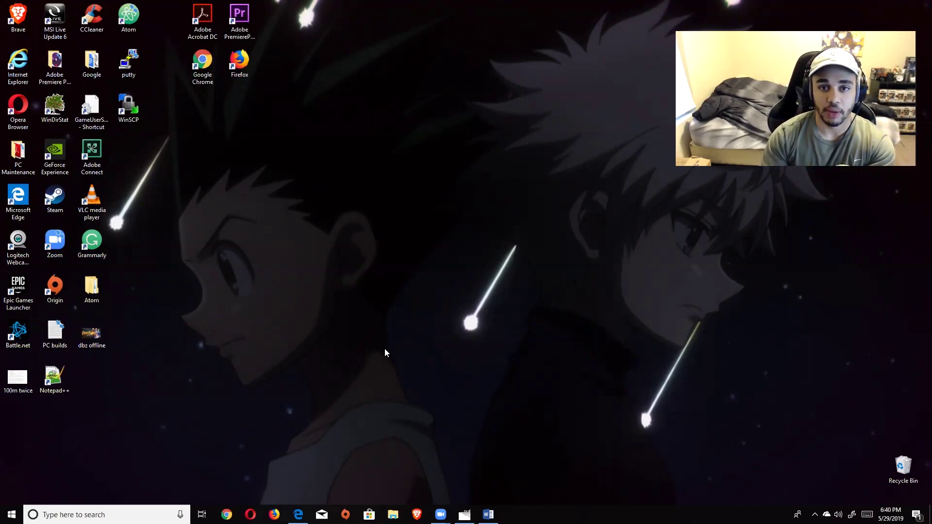
# Restore the GIMP window from its taskbar preview.
pyautogui.moveTo(464, 514)
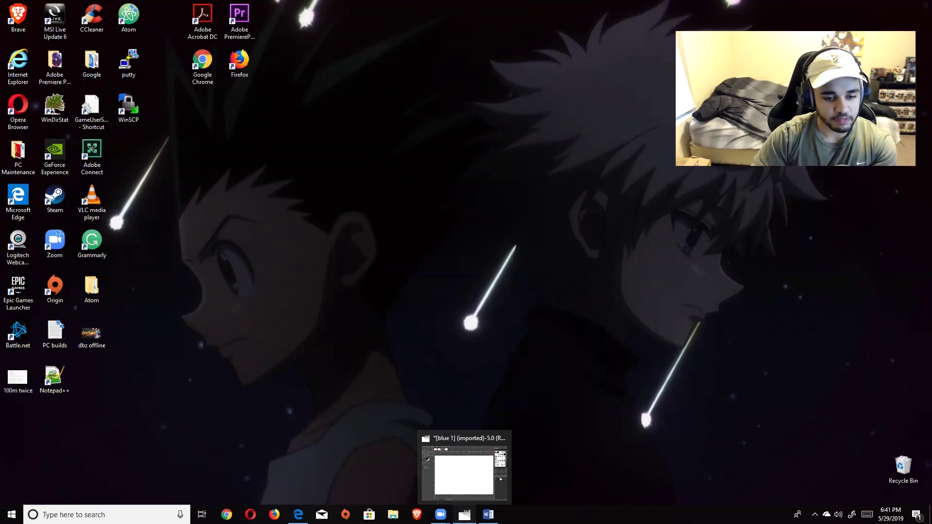
pyautogui.click(464, 471)
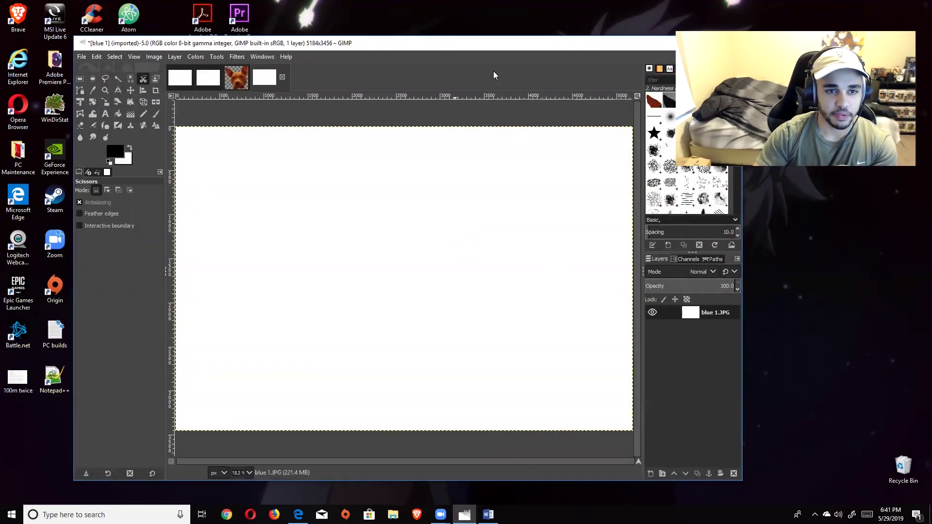
# Open the dog photo blue 1.JPG from the Pictures folder.
pyautogui.click(81, 57)
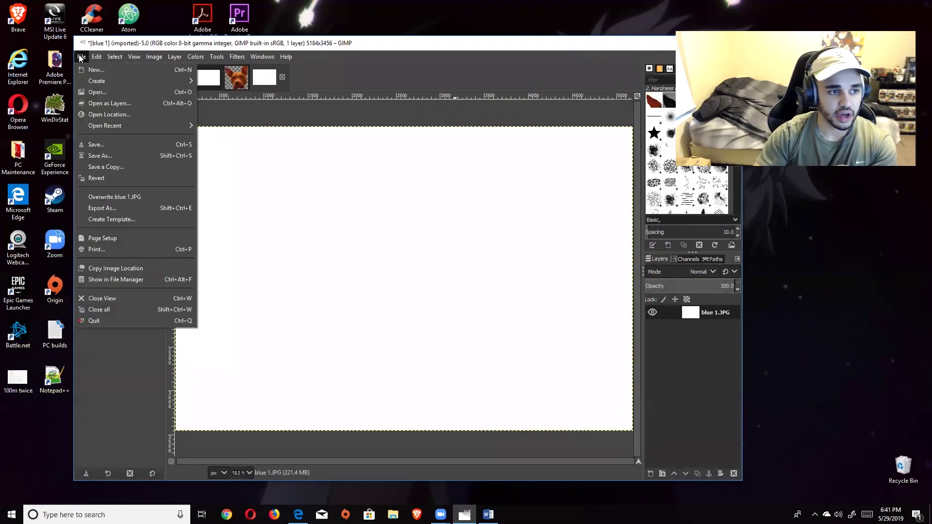
pyautogui.click(102, 91)
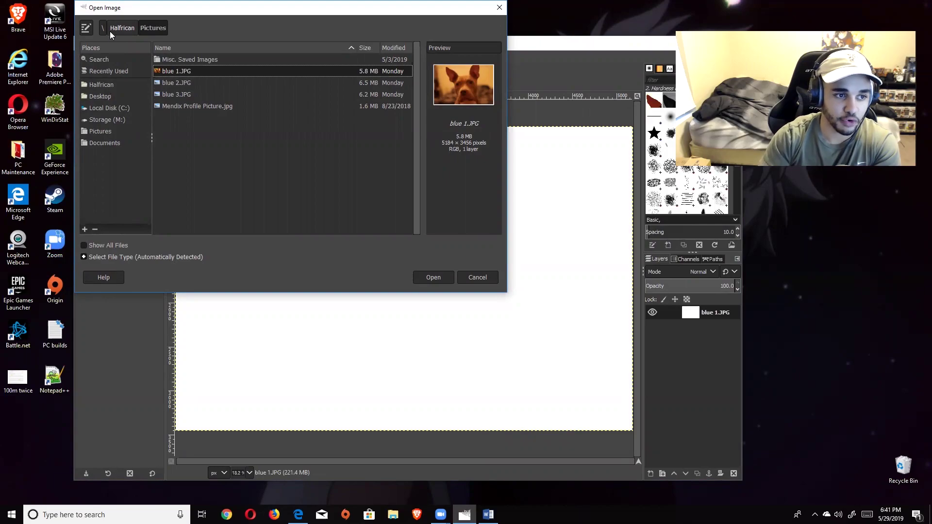
pyautogui.doubleClick(228, 71)
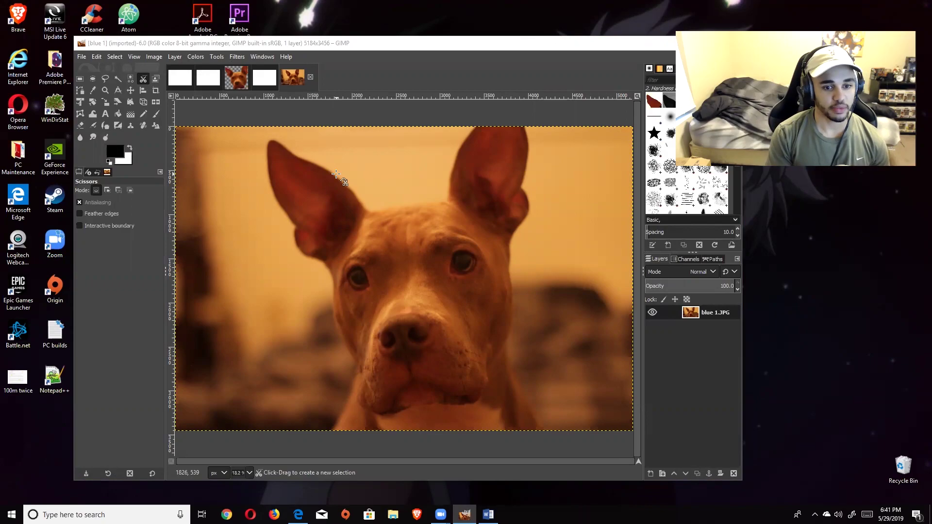
# Choose the Free Select tool and start the outline at the dog's chin.
pyautogui.click(106, 79)
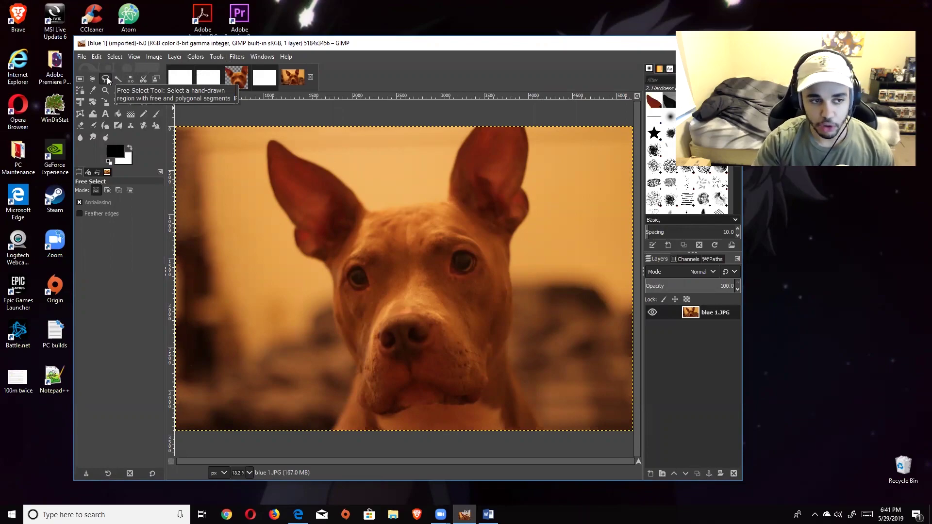
pyautogui.click(104, 90)
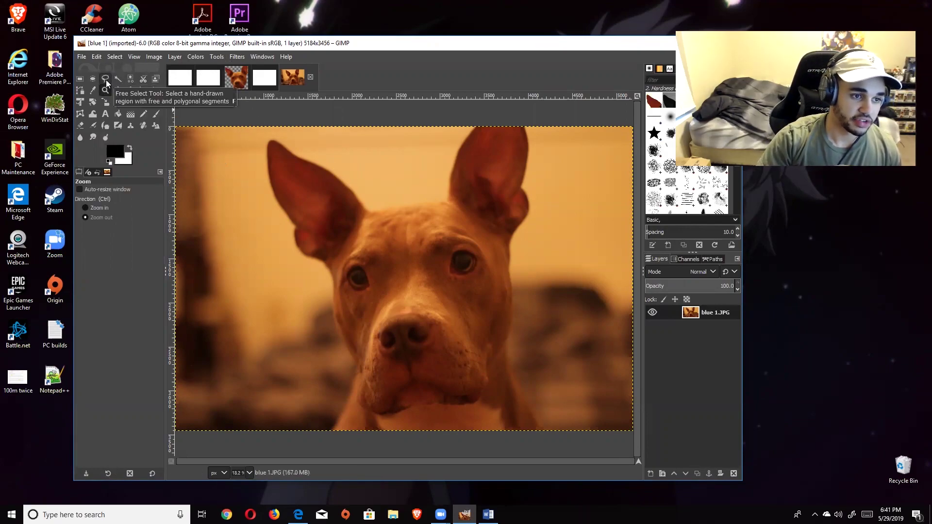
pyautogui.click(106, 80)
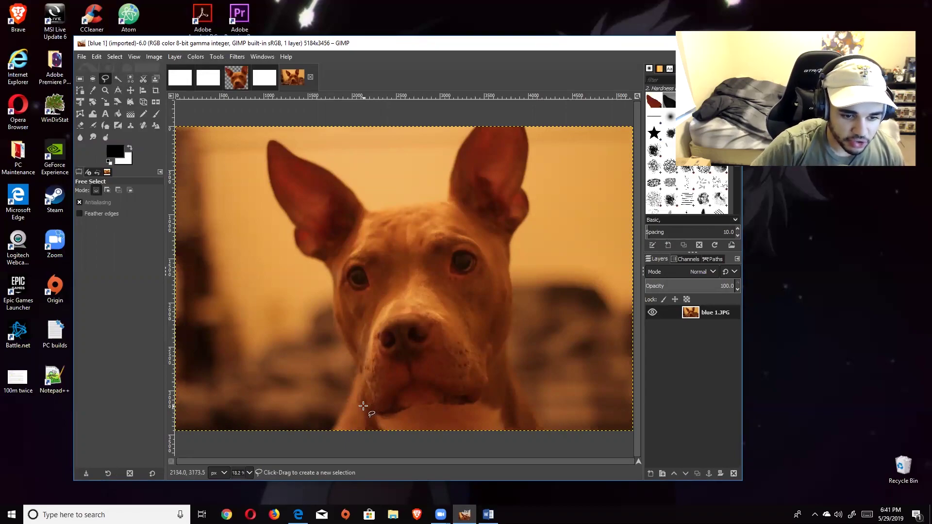
pyautogui.click(364, 408)
# Trace around the dog's head and both ears, closing the outline back at the chin.
pyautogui.moveTo(364, 408)
pyautogui.mouseDown()
pyautogui.moveTo(387, 416)
pyautogui.moveTo(481, 398)
pyautogui.moveTo(510, 333)
pyautogui.moveTo(512, 239)
pyautogui.moveTo(530, 199)
pyautogui.moveTo(520, 119)
pyautogui.moveTo(482, 121)
pyautogui.moveTo(442, 198)
pyautogui.moveTo(381, 207)
pyautogui.moveTo(265, 145)
pyautogui.moveTo(299, 248)
pyautogui.moveTo(328, 273)
pyautogui.moveTo(338, 335)
pyautogui.moveTo(358, 360)
pyautogui.moveTo(359, 407)
pyautogui.mouseUp()
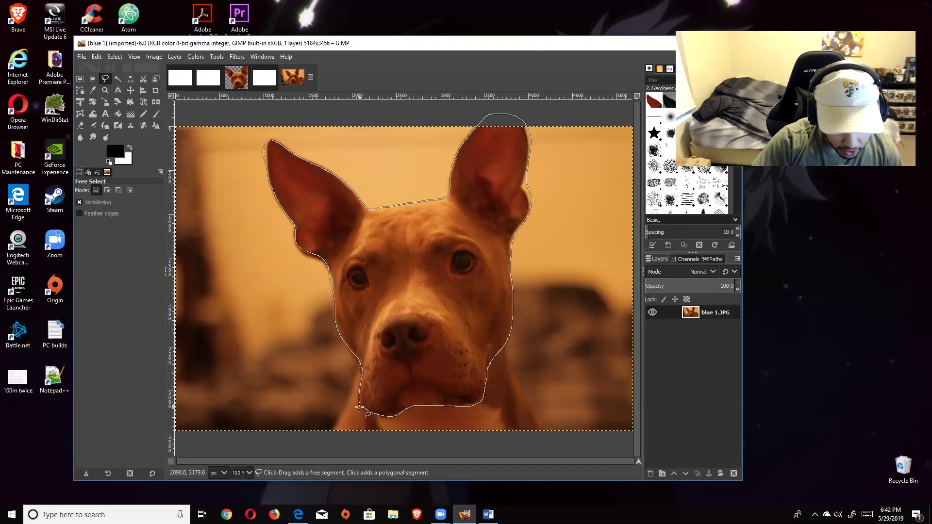
pyautogui.moveTo(359, 407); pyautogui.dragTo(360, 404)
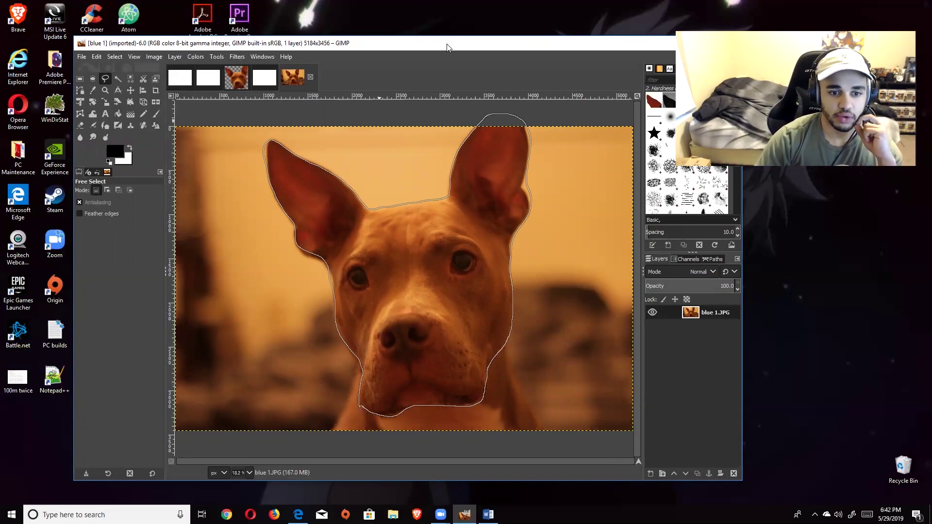
# Commit the head selection, cut it out and paste it back as a floating selection.
pyautogui.click(144, 80)
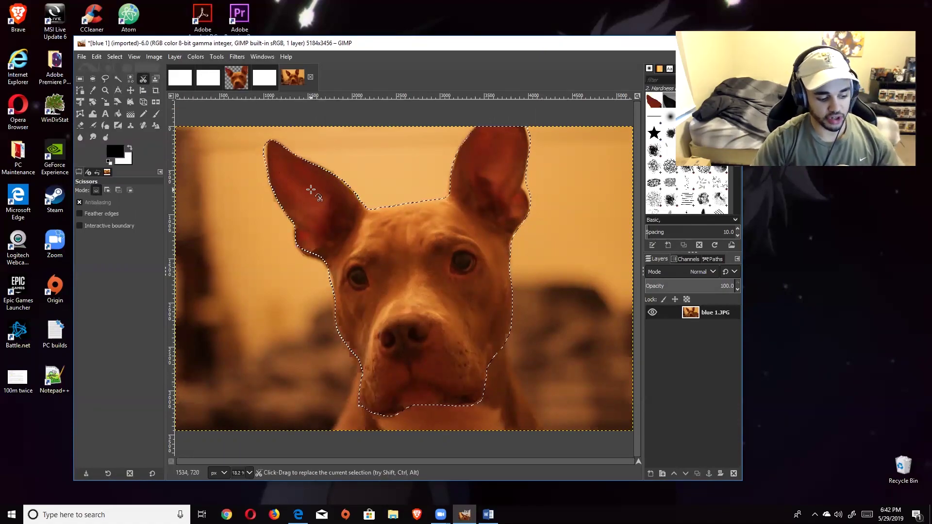
pyautogui.press('ctrl')
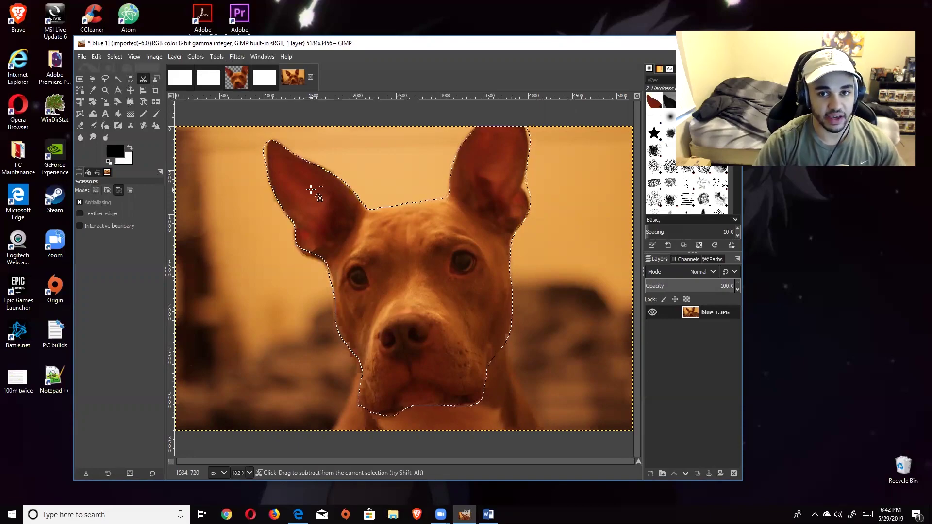
pyautogui.hotkey('ctrl', 'x')
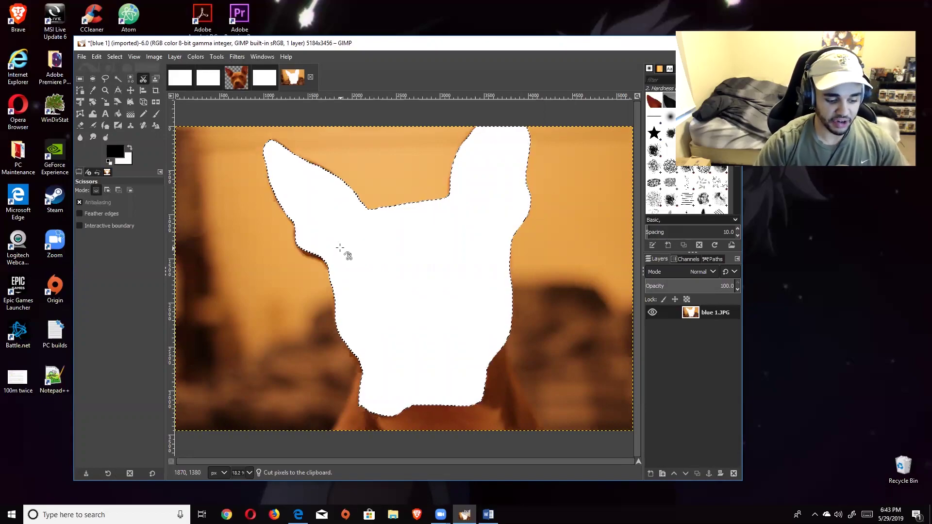
pyautogui.hotkey('ctrl', 'v')
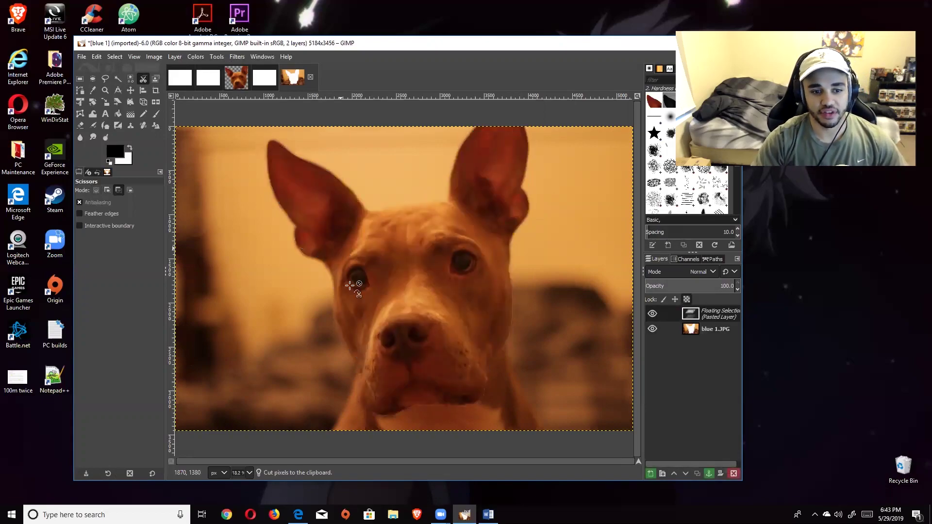
# Turn the floating selection into a new Pasted Layer and hide the blue 1.JPG layer.
pyautogui.rightClick(719, 312)
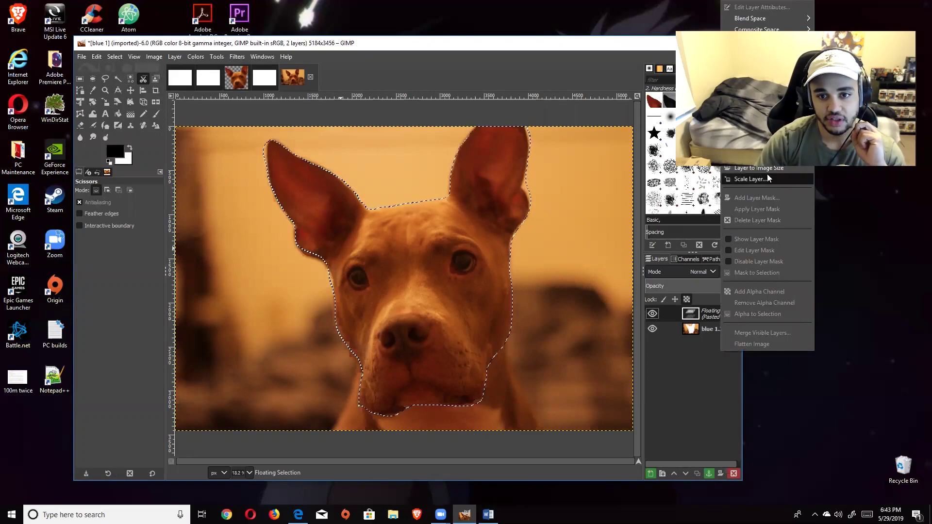
pyautogui.click(757, 73)
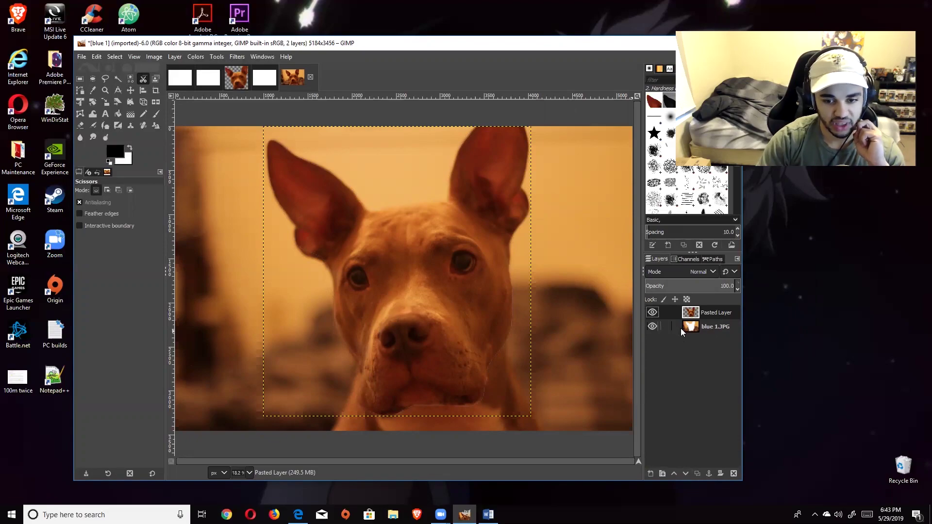
pyautogui.click(654, 328)
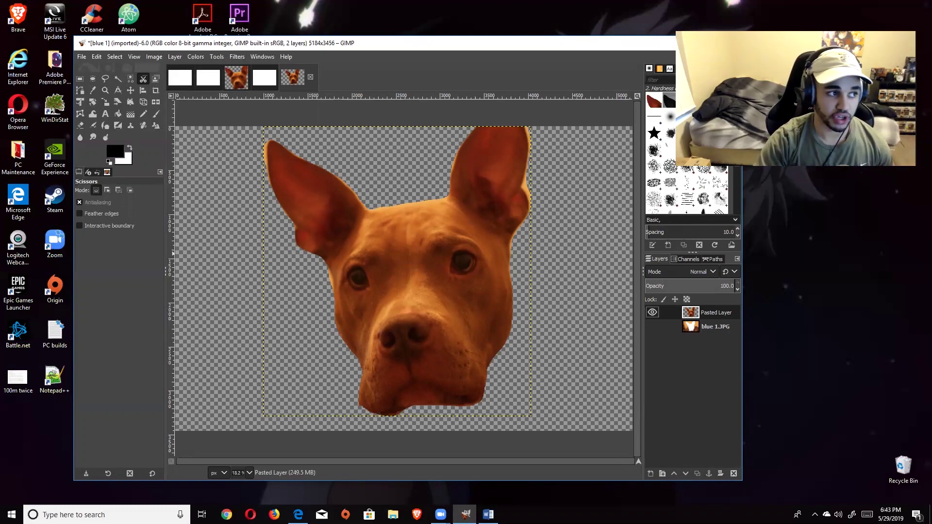
pyautogui.click(298, 514)
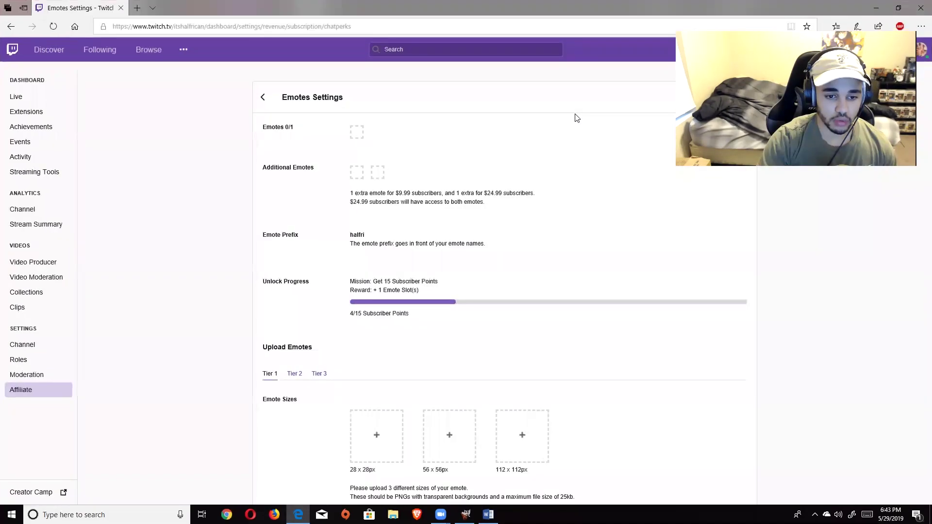
pyautogui.scroll(-3, 466, 359)
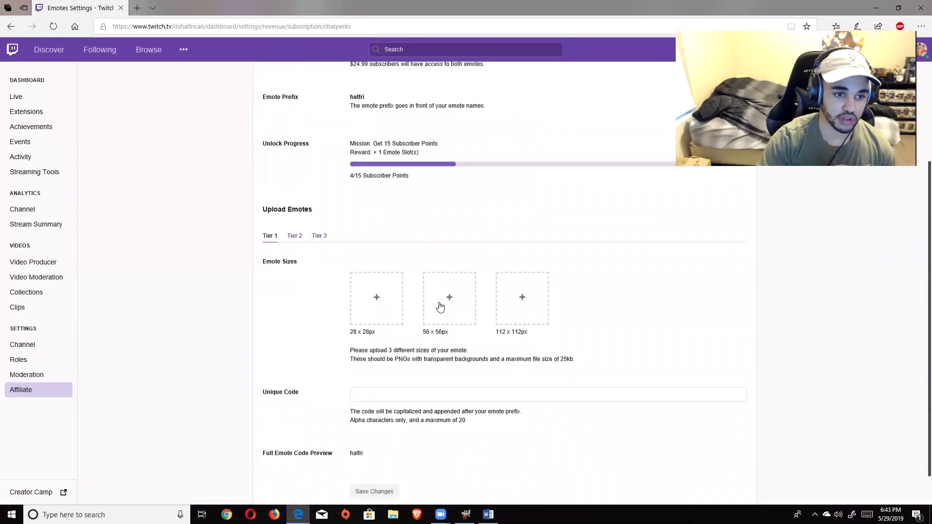
pyautogui.scroll(2, 452, 313)
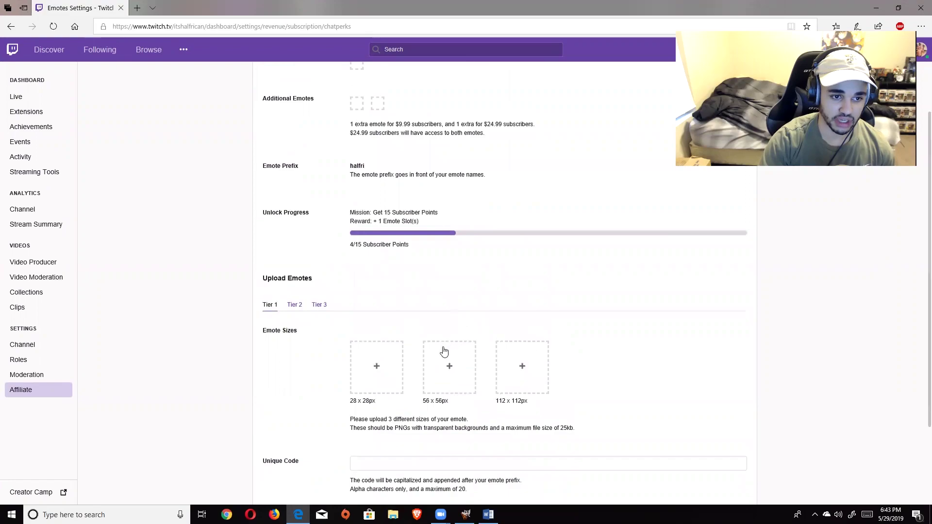
pyautogui.scroll(2, 439, 357)
pyautogui.scroll(-3, 434, 363)
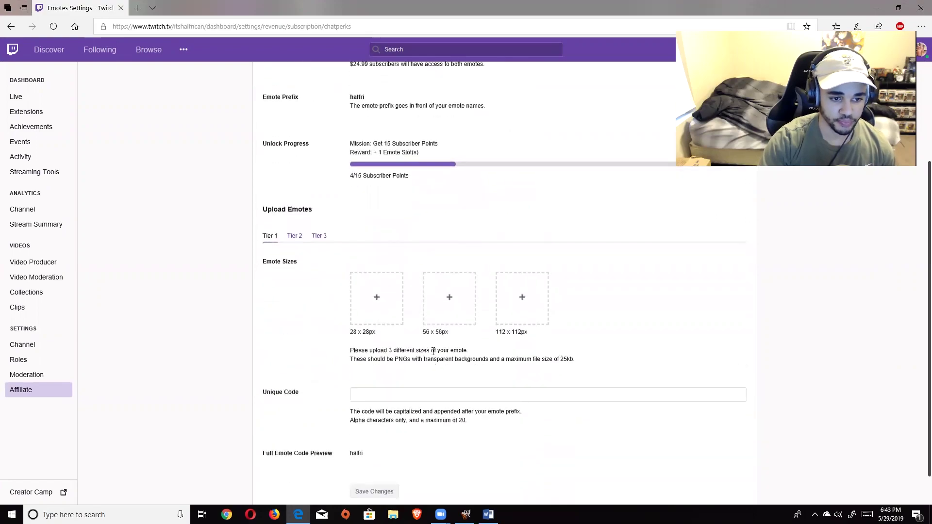
pyautogui.click(294, 236)
pyautogui.click(318, 237)
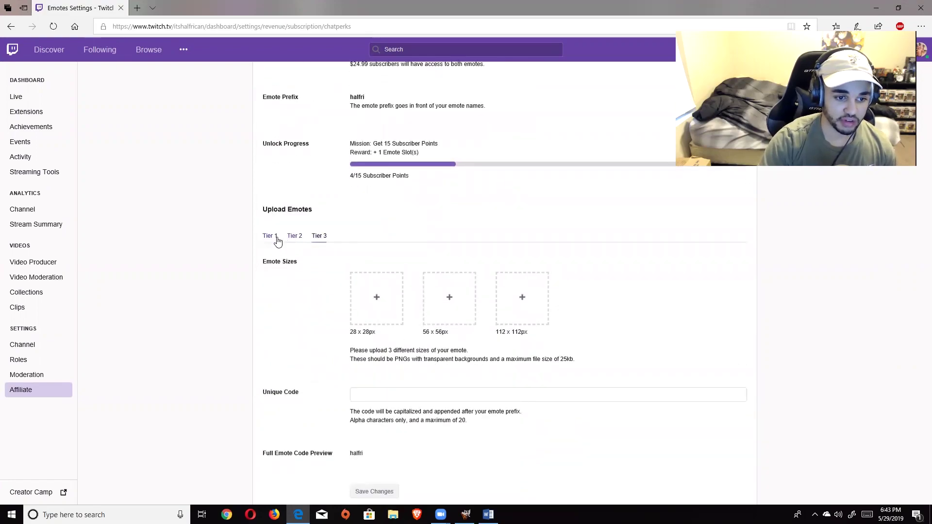
pyautogui.click(276, 237)
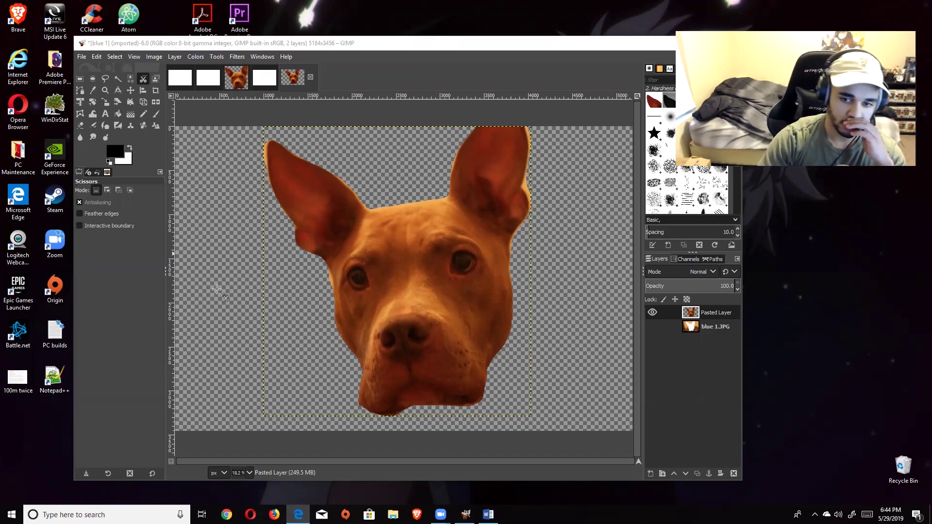
# Scale the Pasted Layer to 112 × 112 px with width and height unlinked.
pyautogui.rightClick(694, 313)
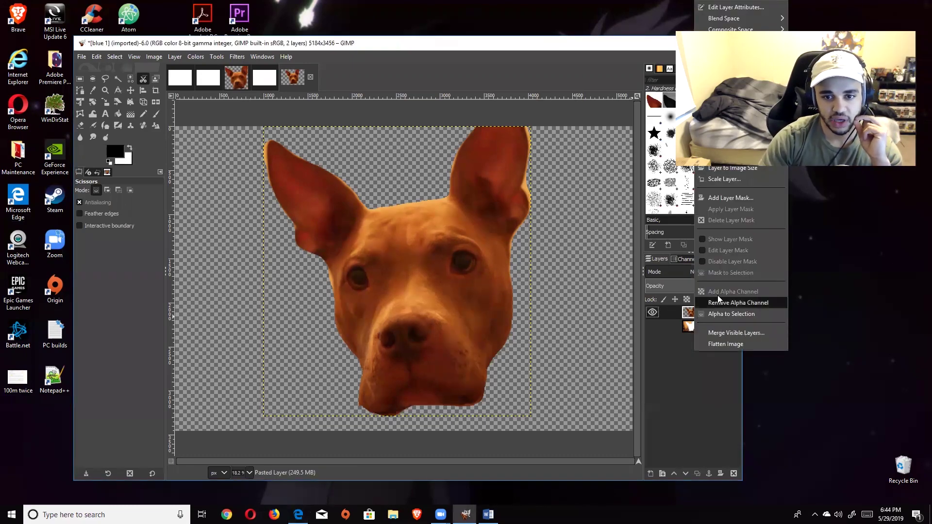
pyautogui.click(722, 180)
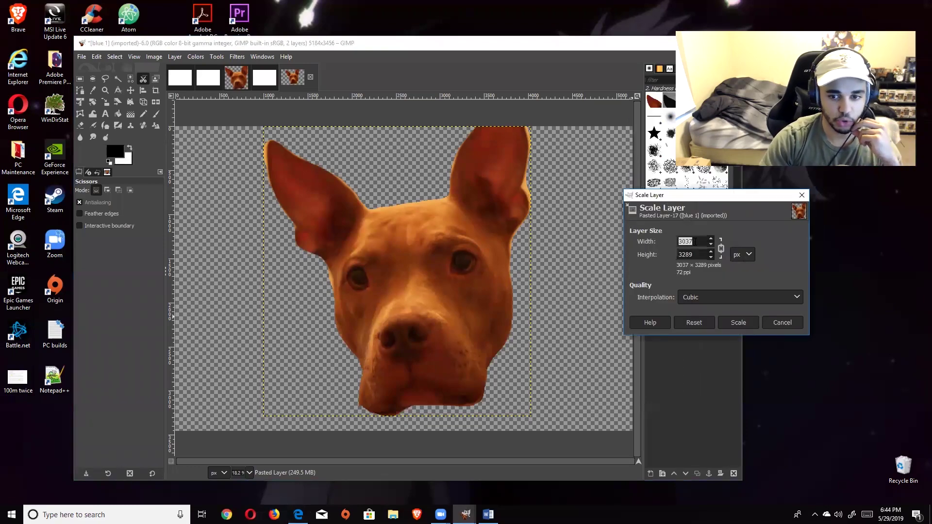
pyautogui.write('112')
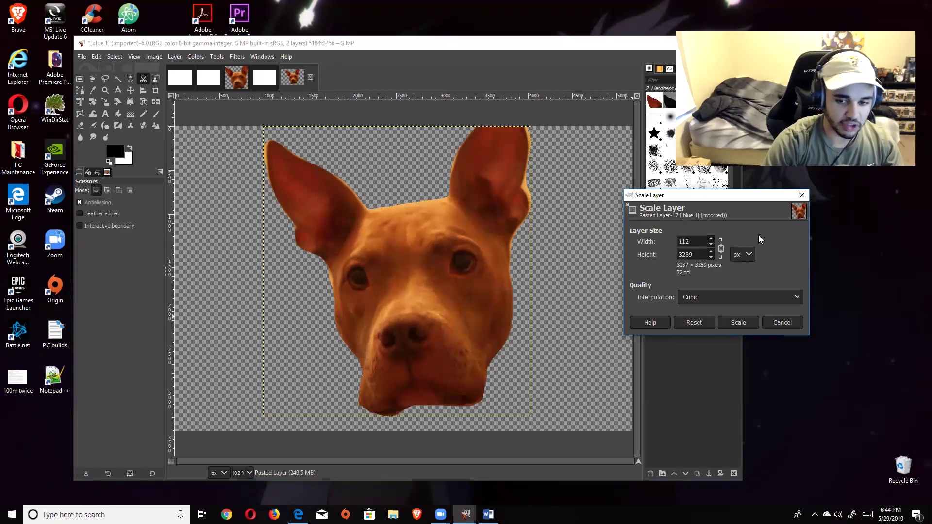
pyautogui.press('Return')
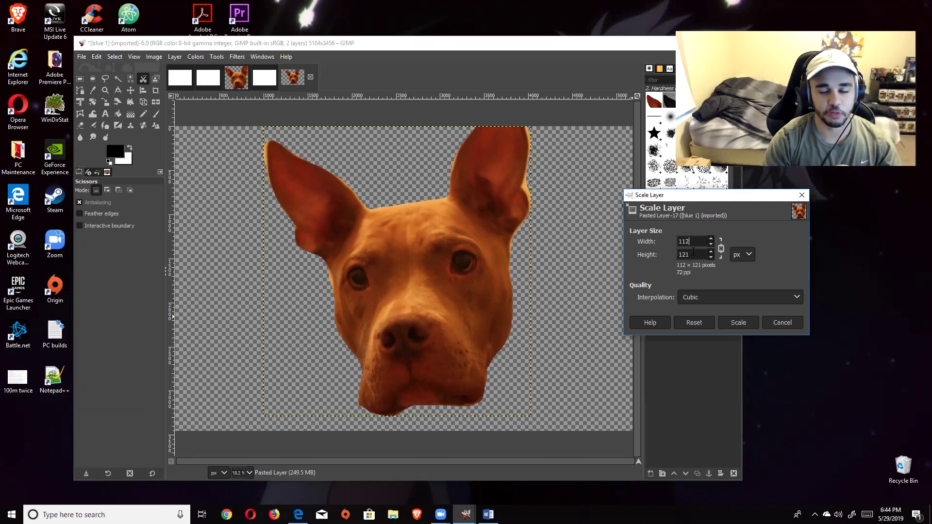
pyautogui.click(721, 249)
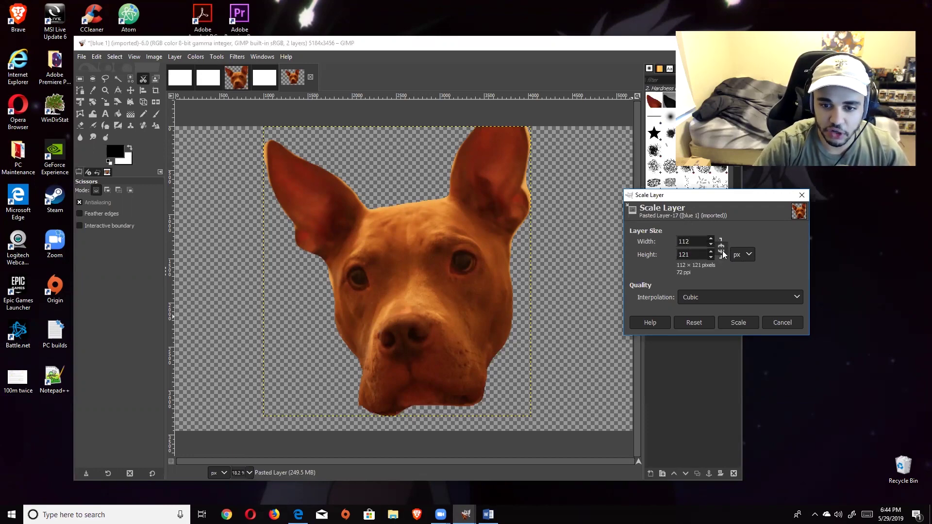
pyautogui.click(694, 255)
pyautogui.press('BackSpace')
pyautogui.press('BackSpace')
pyautogui.write('12')
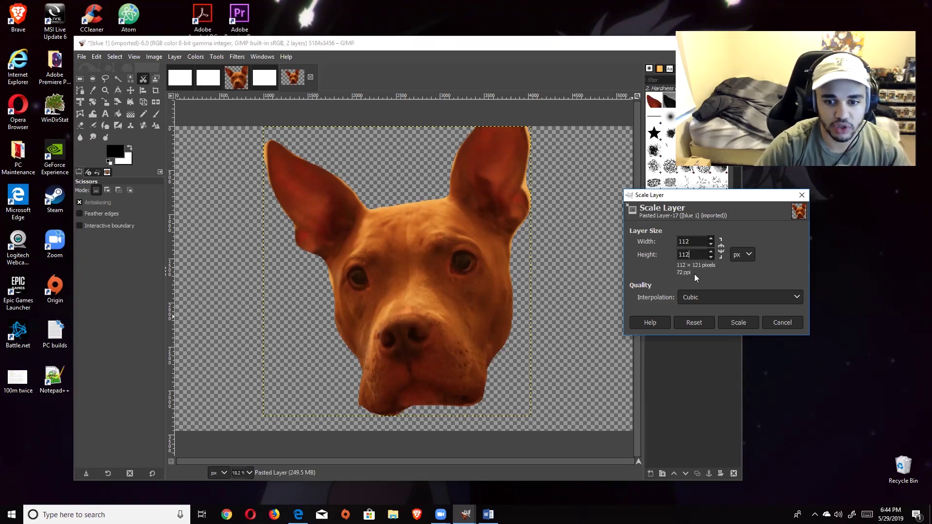
pyautogui.click(738, 322)
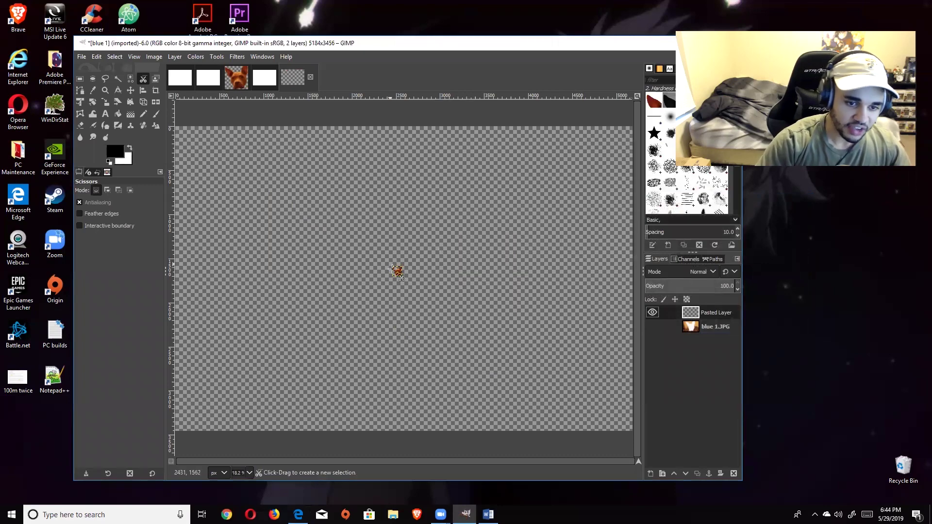
# Zoom in on the shrunken dog head and frame it with a 112 × 112 px rectangular selection.
pyautogui.click(106, 90)
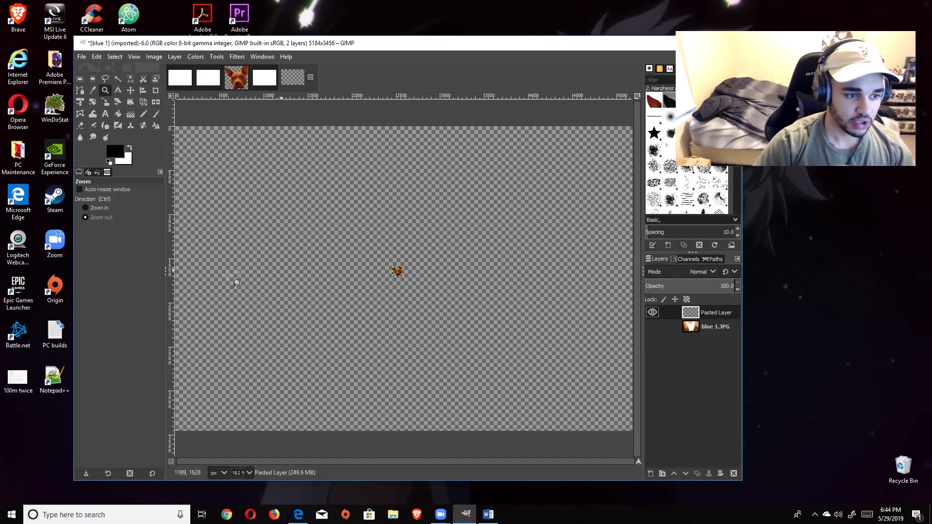
pyautogui.click(86, 208)
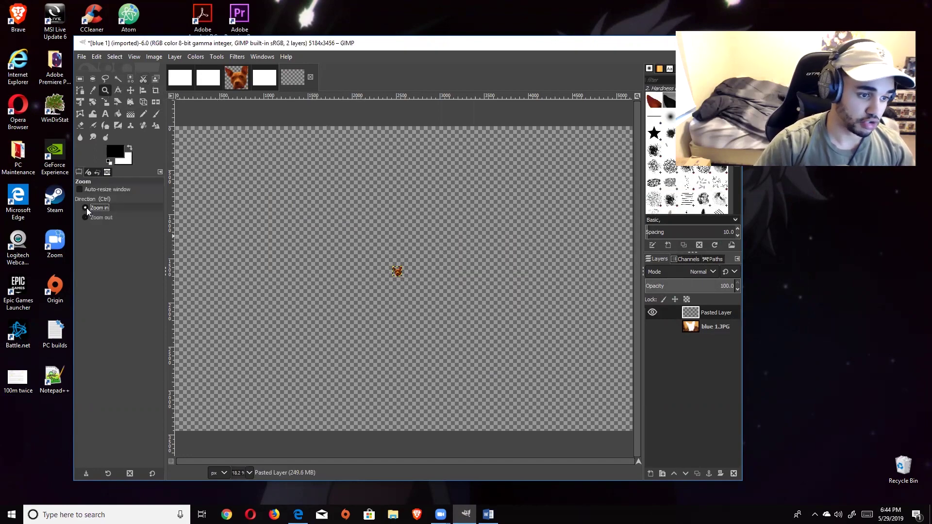
pyautogui.click(385, 273)
pyautogui.click(388, 273)
pyautogui.click(392, 273)
pyautogui.click(394, 272)
pyautogui.click(396, 272)
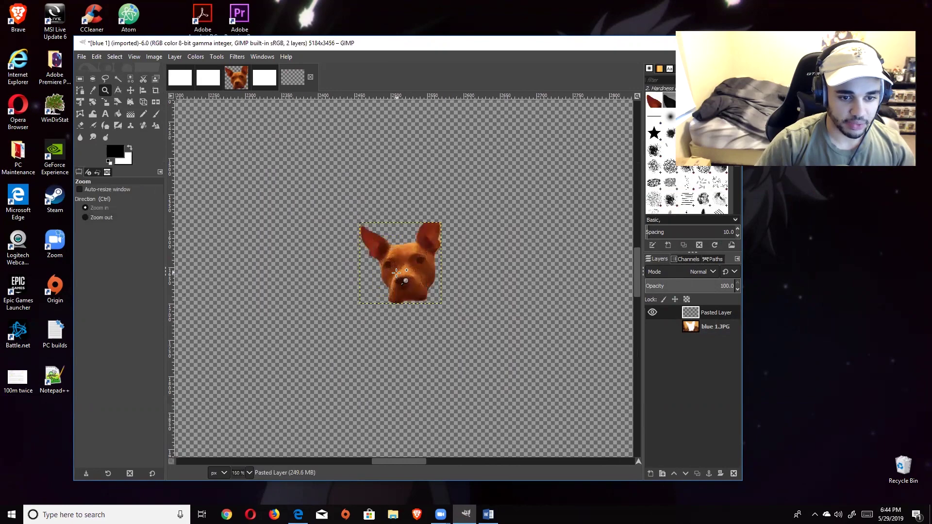
pyautogui.click(396, 273)
pyautogui.click(396, 272)
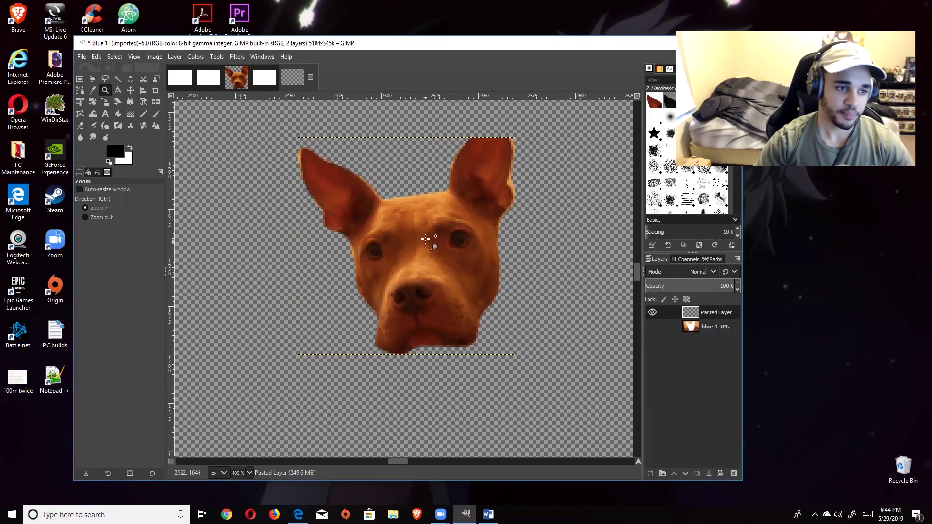
pyautogui.click(78, 81)
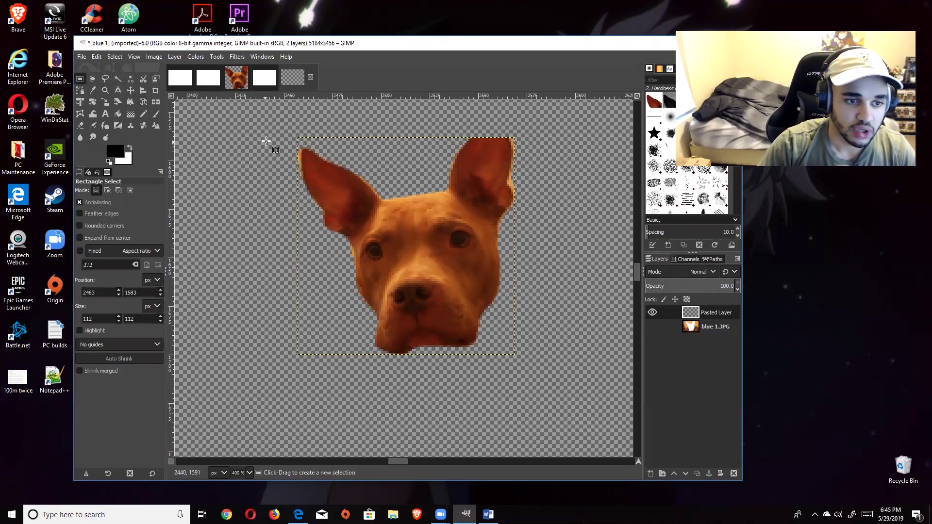
pyautogui.moveTo(296, 138); pyautogui.dragTo(511, 351)
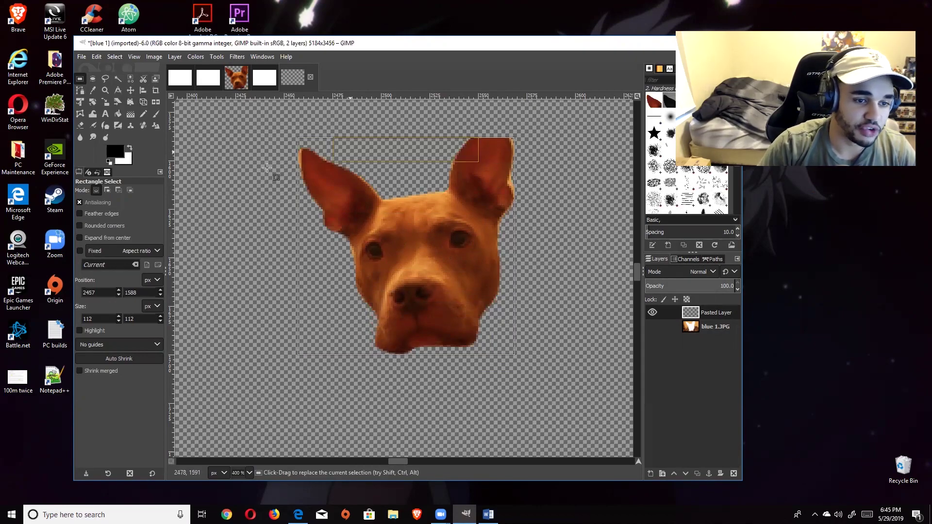
pyautogui.click(154, 56)
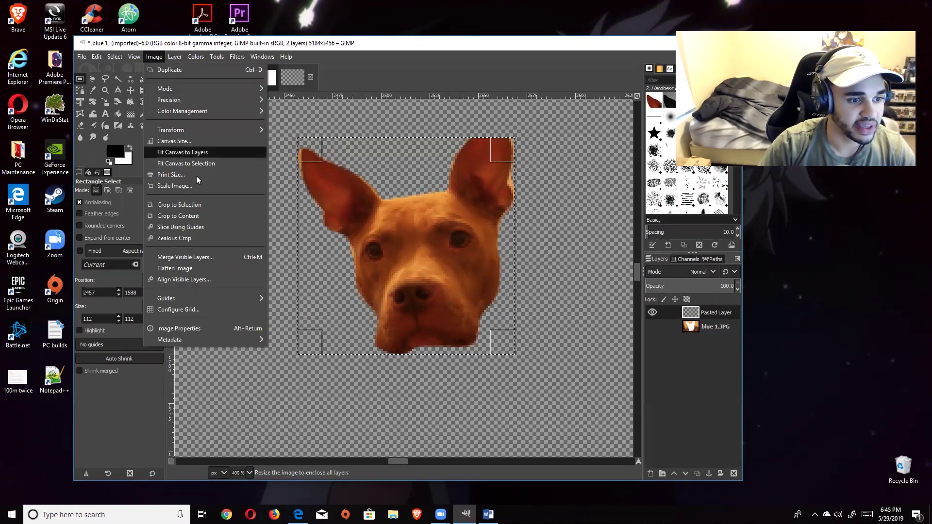
# Crop the image to the 112 × 112 px dog-head selection.
pyautogui.click(198, 208)
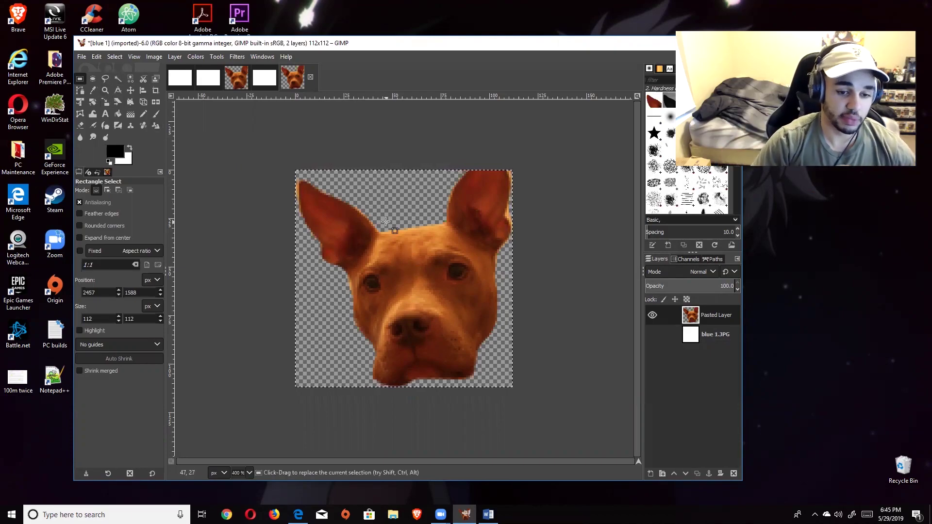
pyautogui.click(82, 56)
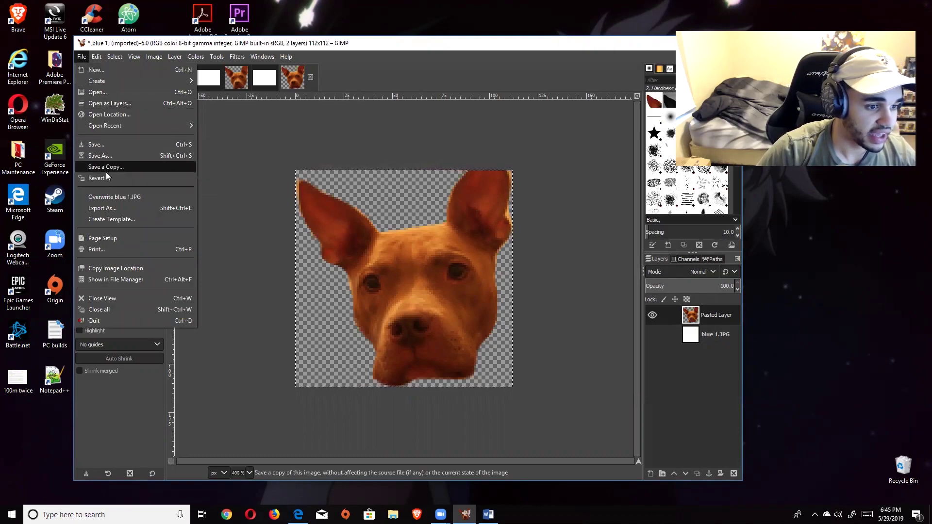
# In Export As, browse to Halfrican > Twitch > Twitch Emotes.
pyautogui.click(109, 209)
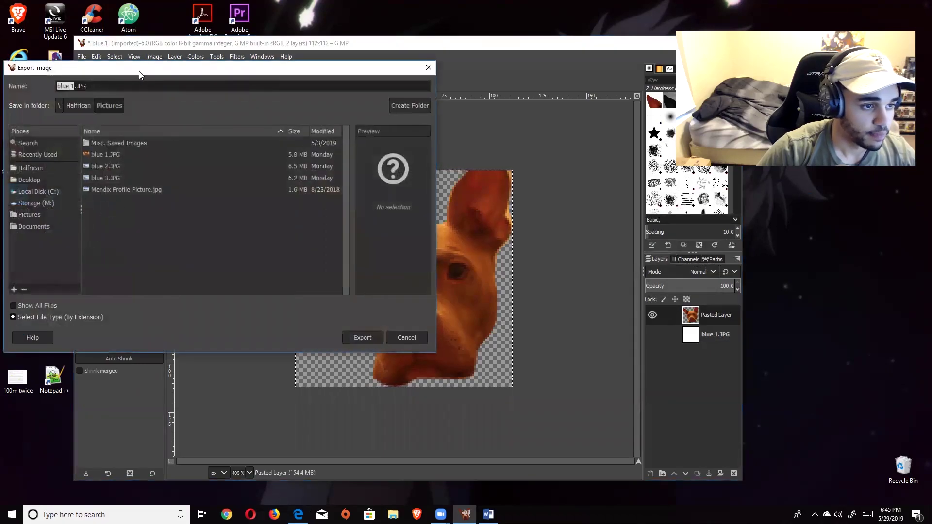
pyautogui.moveTo(141, 71); pyautogui.dragTo(196, 72)
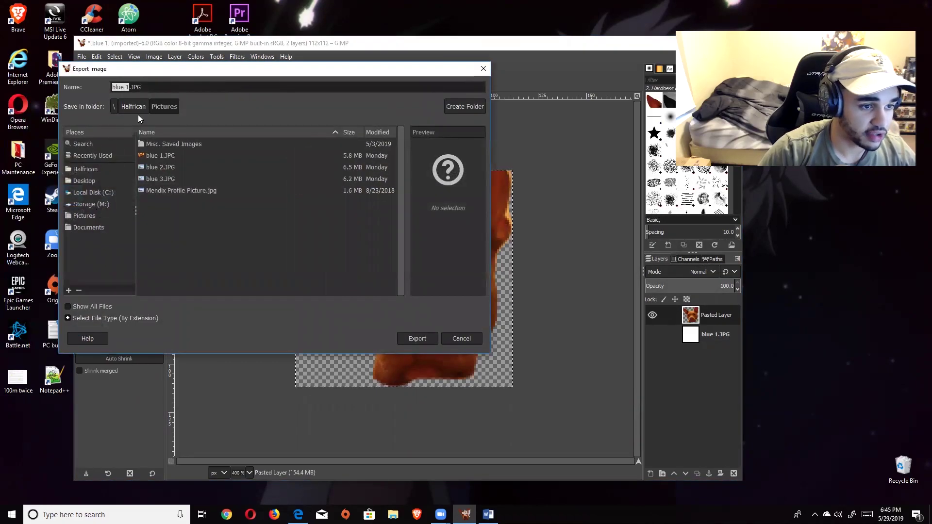
pyautogui.click(141, 104)
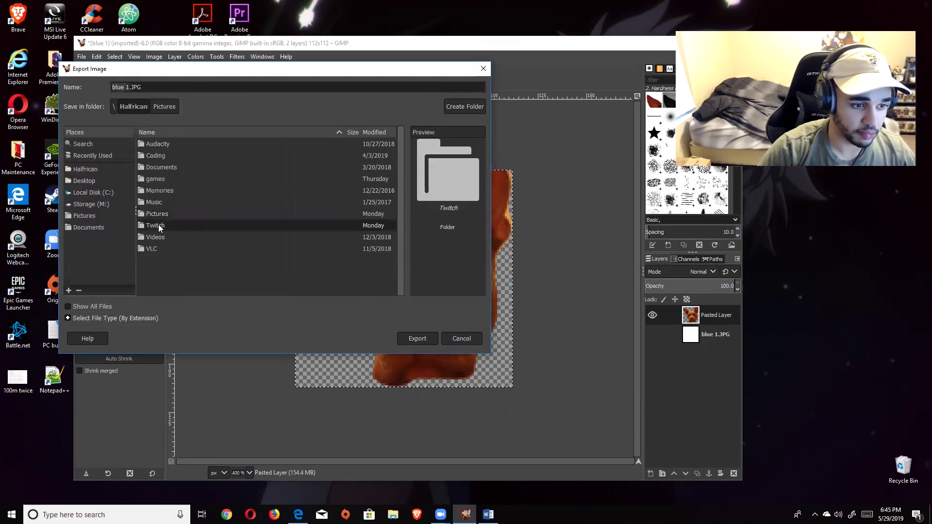
pyautogui.doubleClick(159, 224)
pyautogui.doubleClick(167, 191)
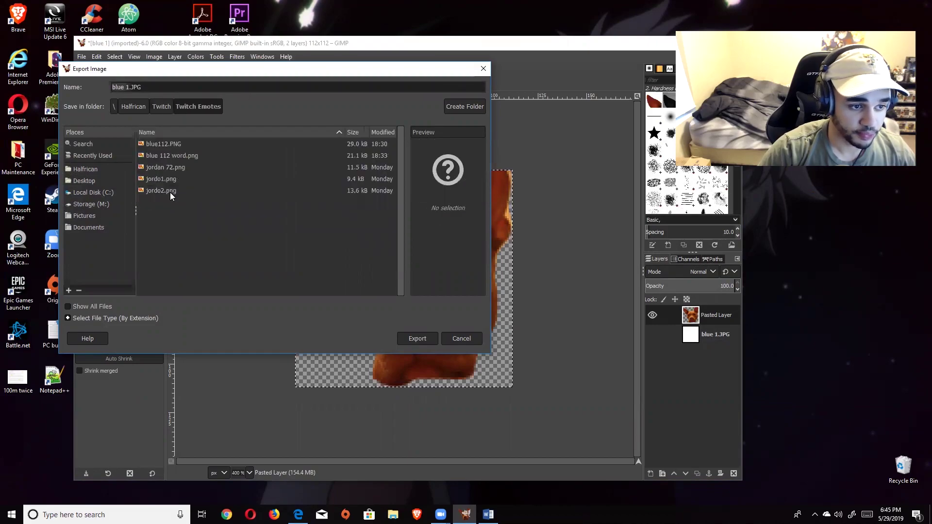
# Rename the file to blueLarge.PNG and export it with the default PNG settings.
pyautogui.click(152, 84)
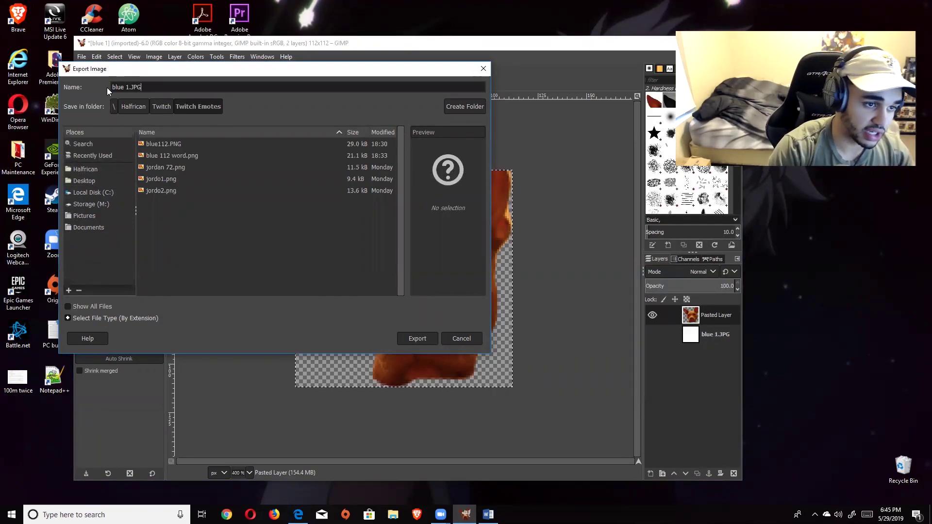
pyautogui.press('BackSpace')
pyautogui.press('BackSpace')
pyautogui.press('BackSpace')
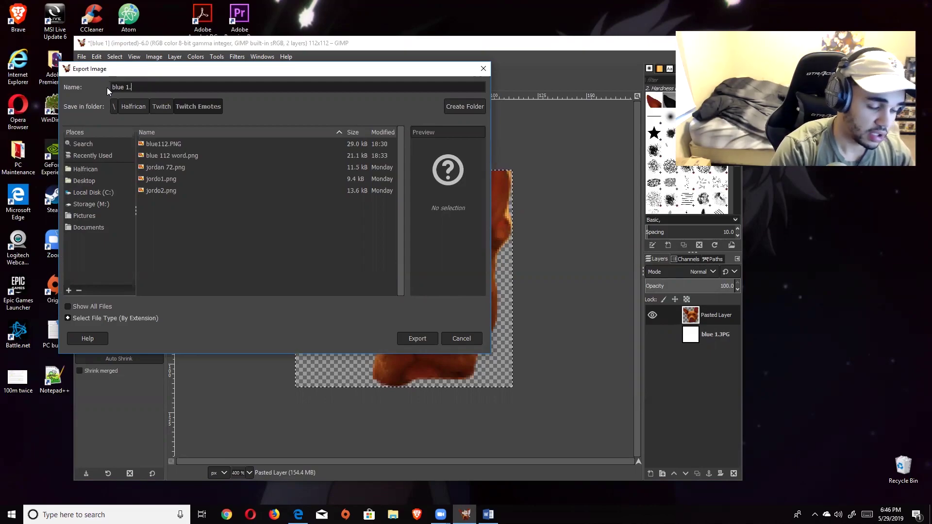
pyautogui.write('PN')
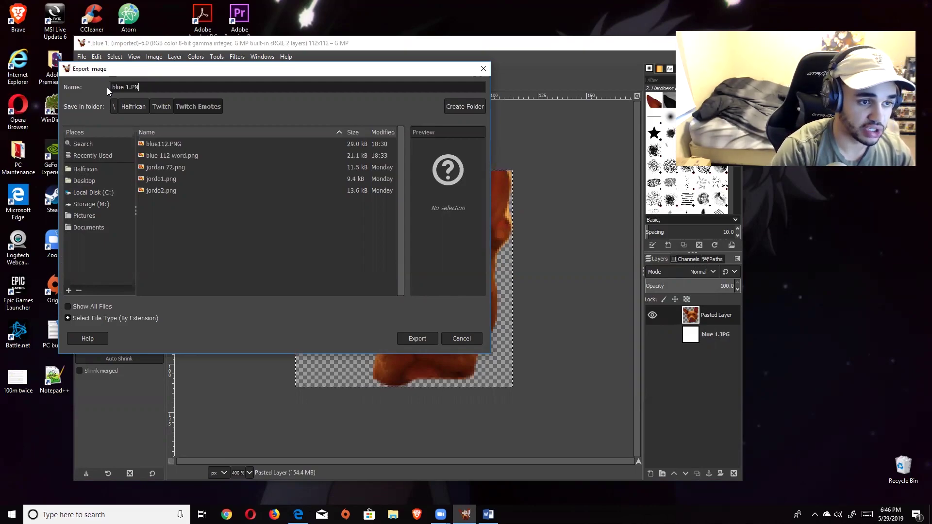
pyautogui.write('G')
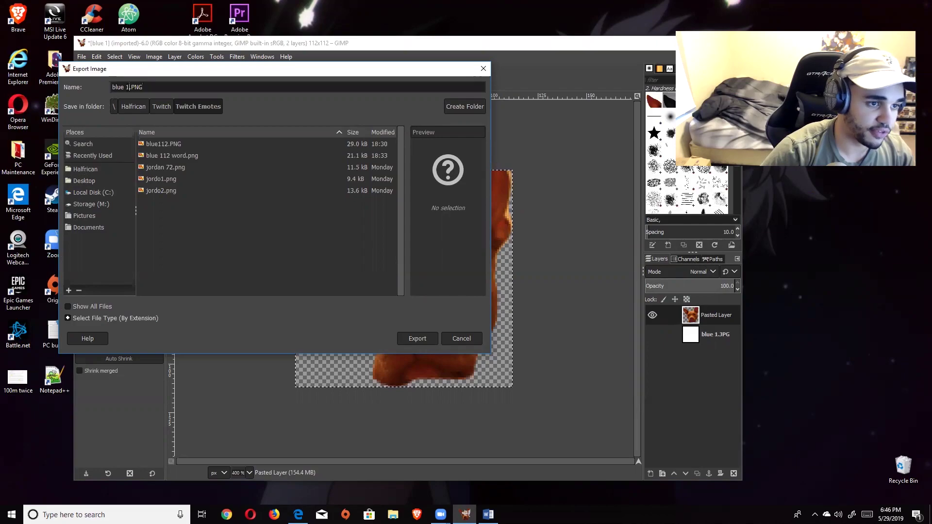
pyautogui.press('BackSpace')
pyautogui.press('BackSpace')
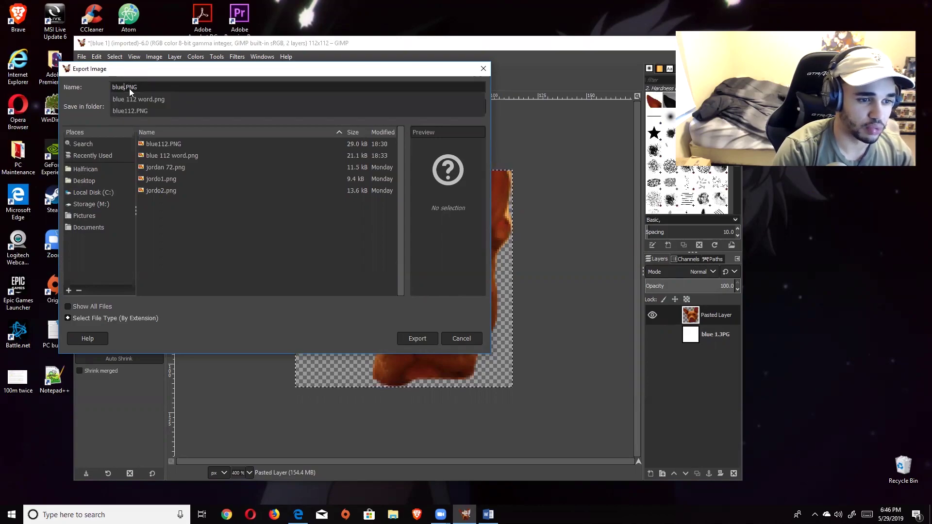
pyautogui.write('Lar')
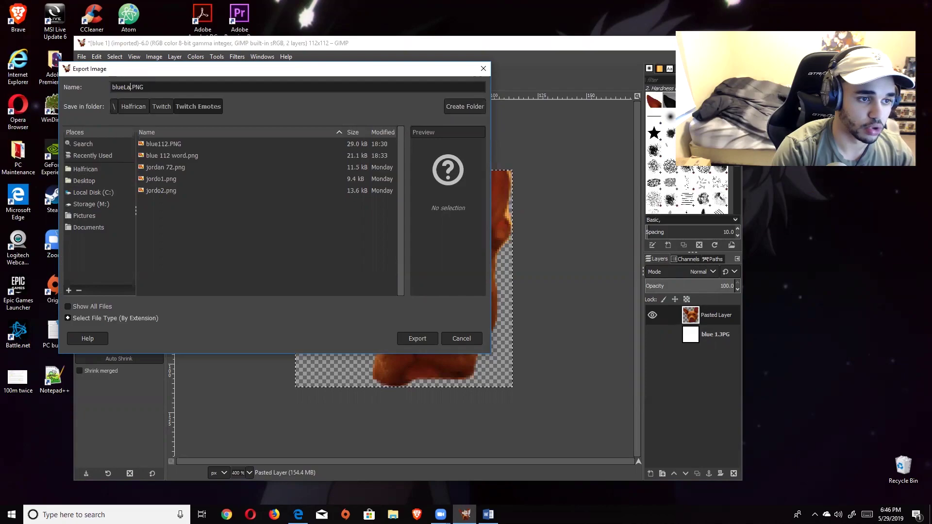
pyautogui.write('ge')
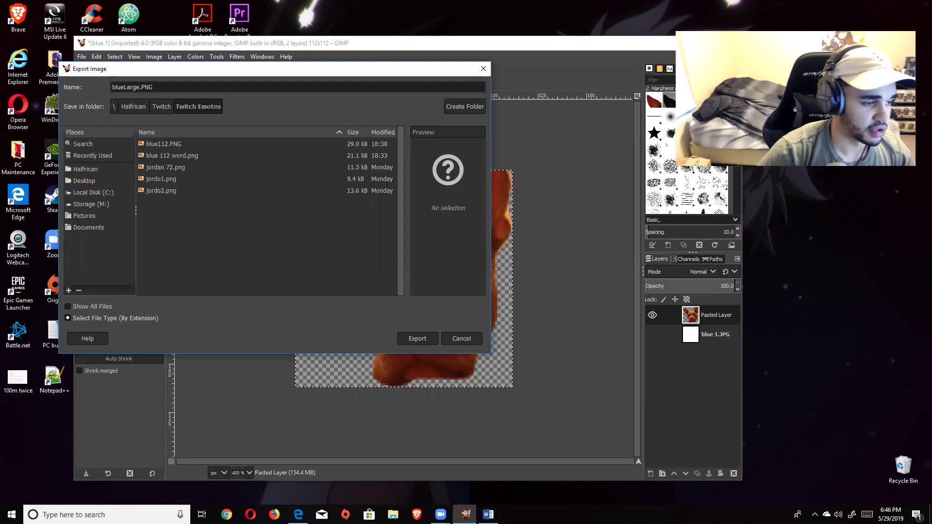
pyautogui.click(423, 337)
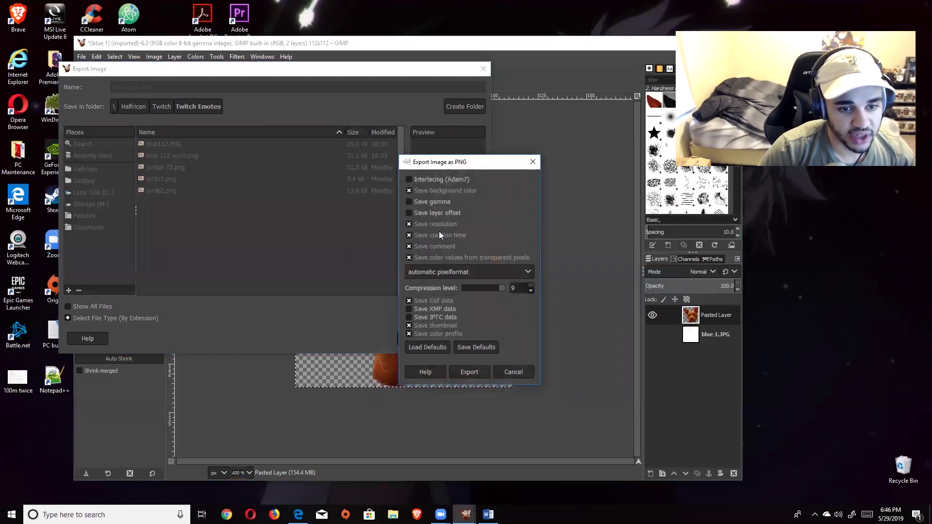
pyautogui.click(469, 373)
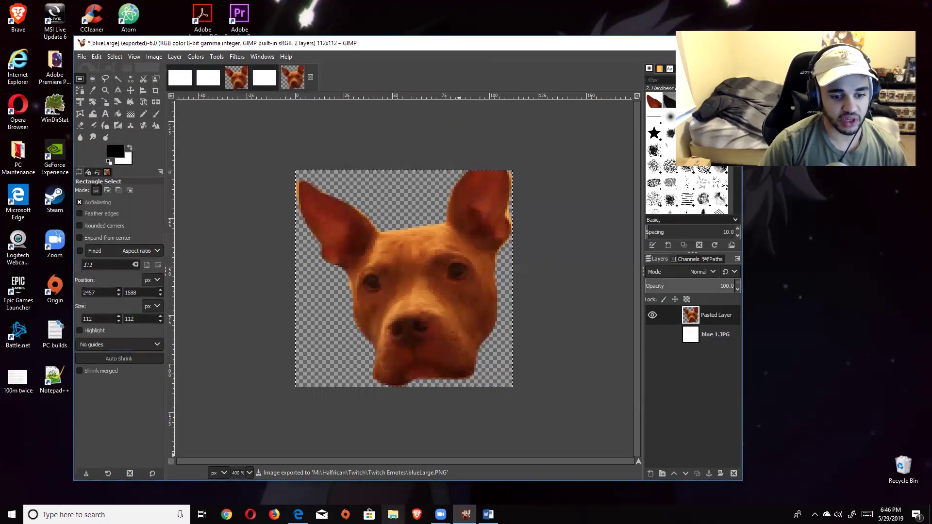
# In File Explorer, go to Storage (M:) > Halfrican > Twitch > Twitch Emotes and preview blueLarge.
pyautogui.click(393, 514)
pyautogui.scroll(-10, 217, 340)
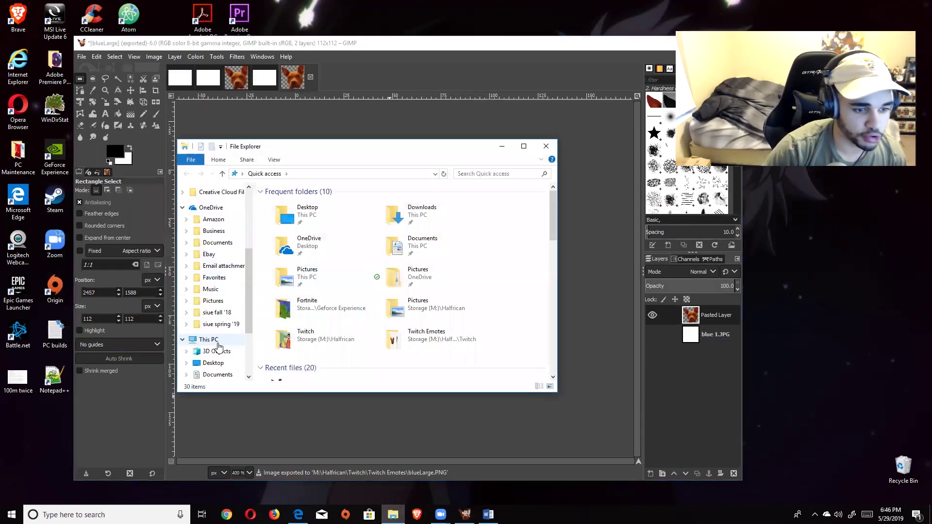
pyautogui.click(216, 354)
pyautogui.scroll(-8, 311, 309)
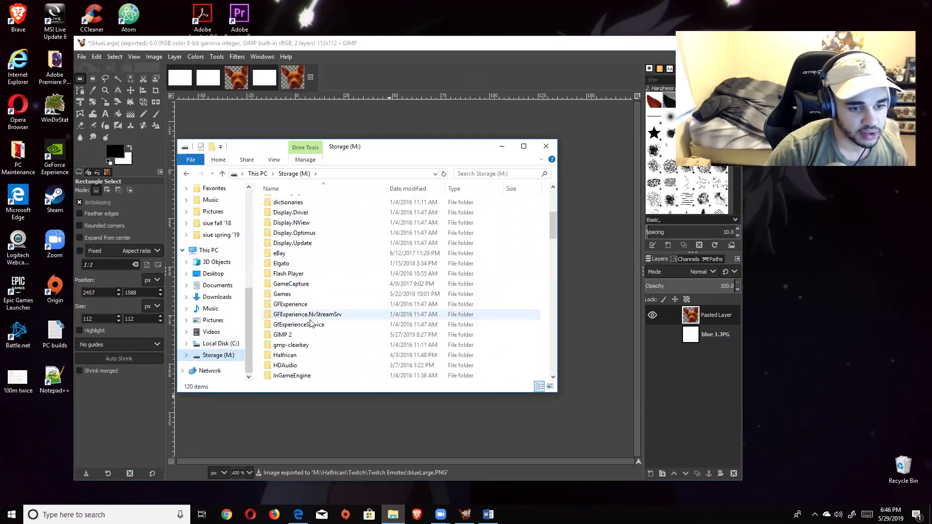
pyautogui.doubleClick(291, 236)
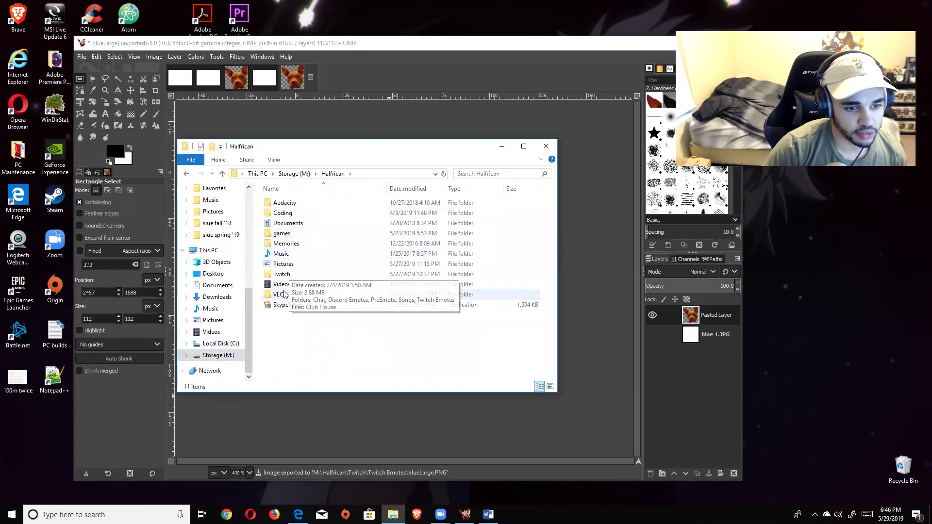
pyautogui.doubleClick(290, 272)
pyautogui.doubleClick(297, 247)
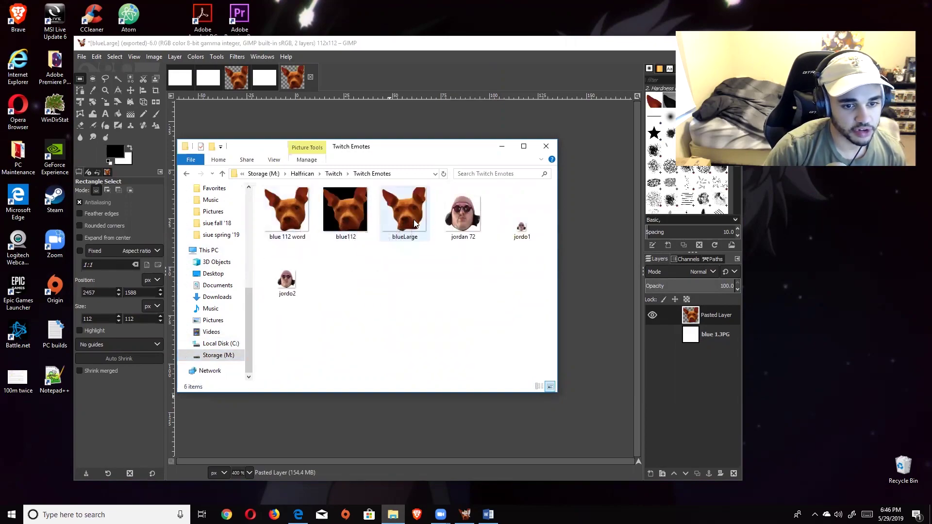
pyautogui.doubleClick(401, 225)
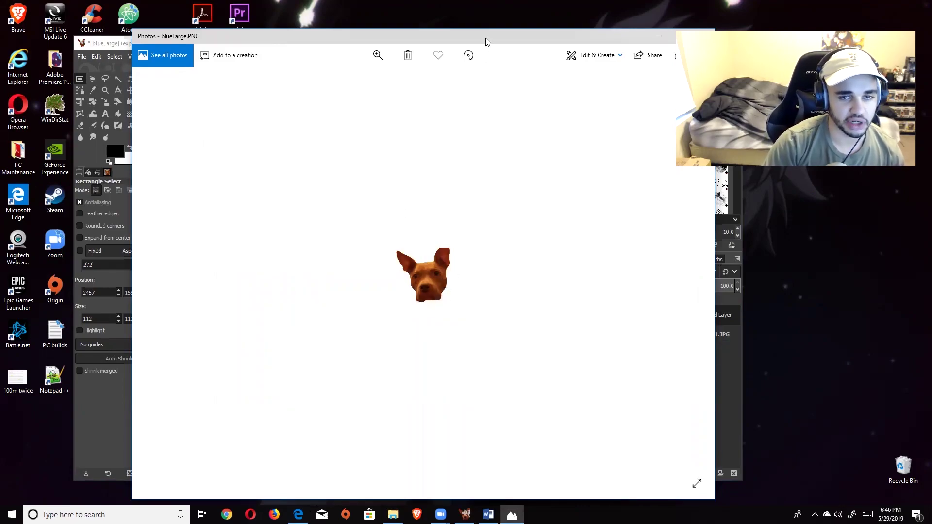
# Close the photo viewer and Explorer window, returning to the Twitch emote settings page.
pyautogui.click(705, 36)
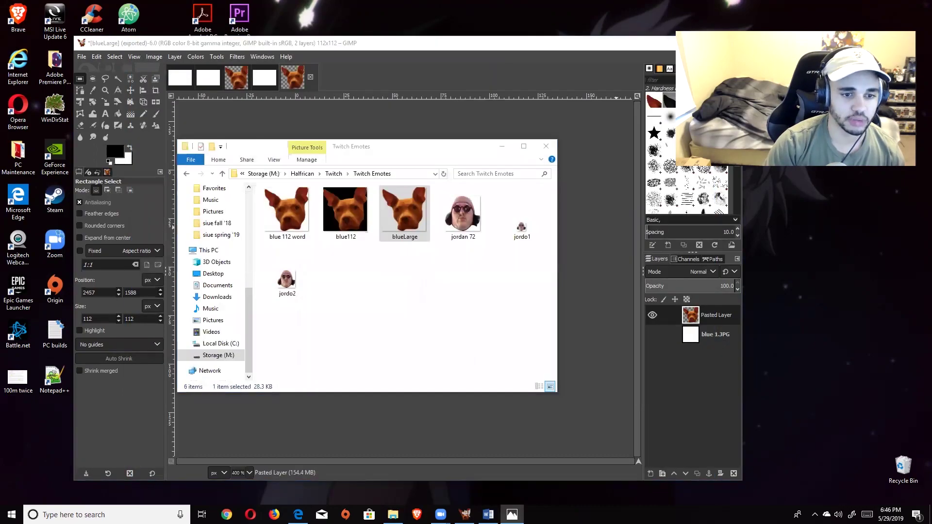
pyautogui.click(546, 147)
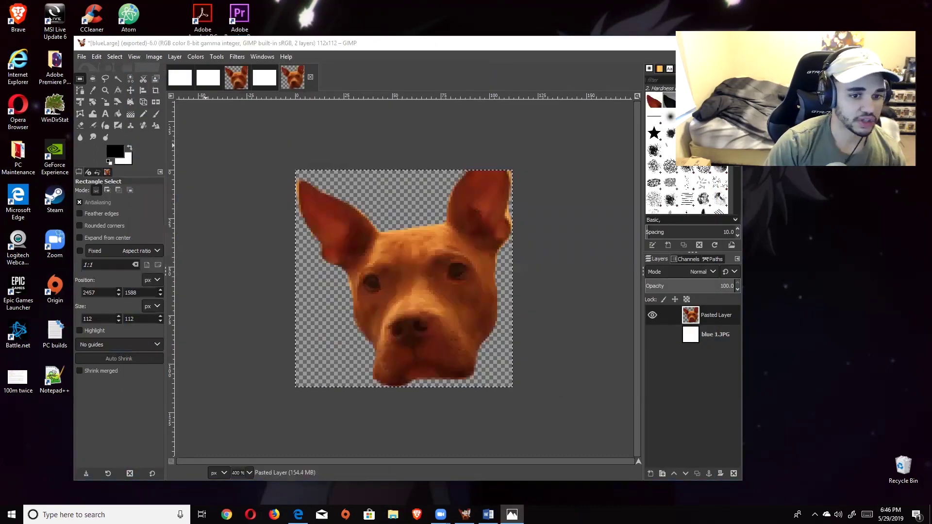
pyautogui.hotkey('alt', 'Tab')
# Maximize the emotes page and upload blueLarge into the 112 x 112 px Tier 1 slot.
pyautogui.click(660, 116)
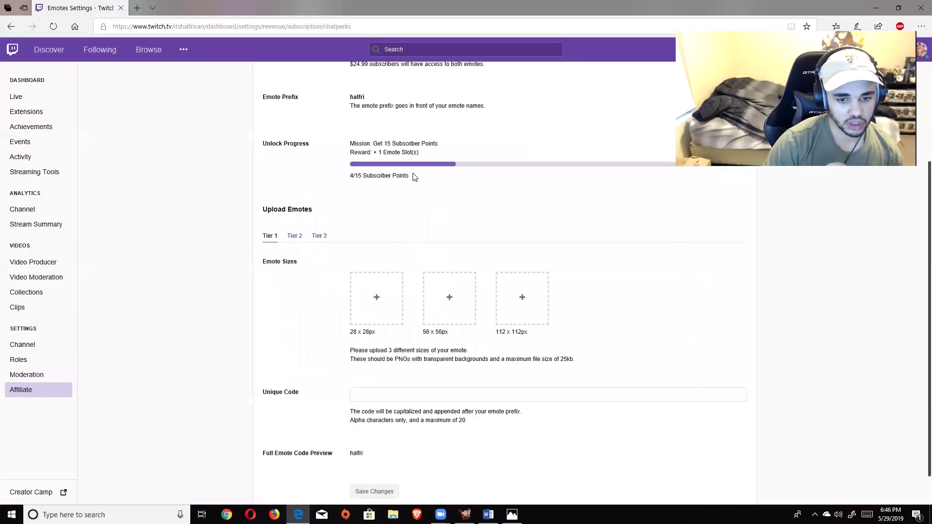
pyautogui.click(519, 317)
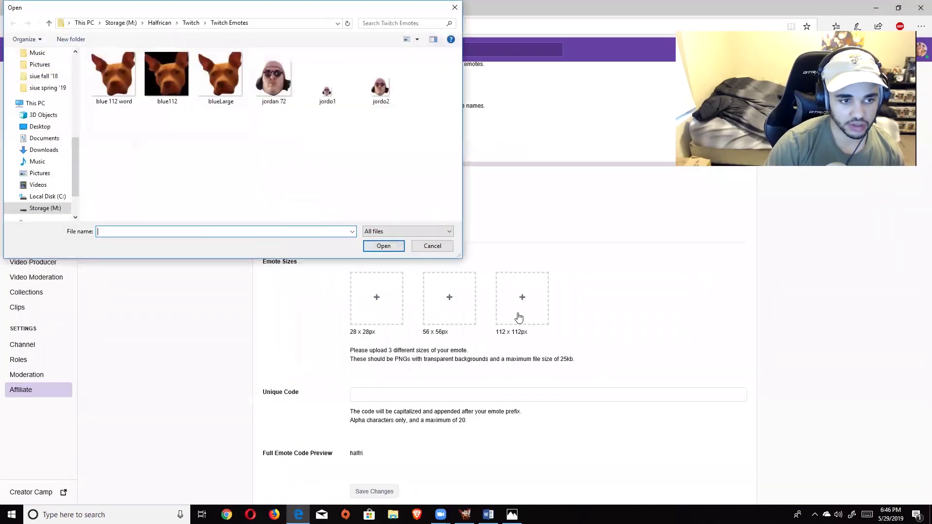
pyautogui.click(238, 80)
pyautogui.doubleClick(237, 80)
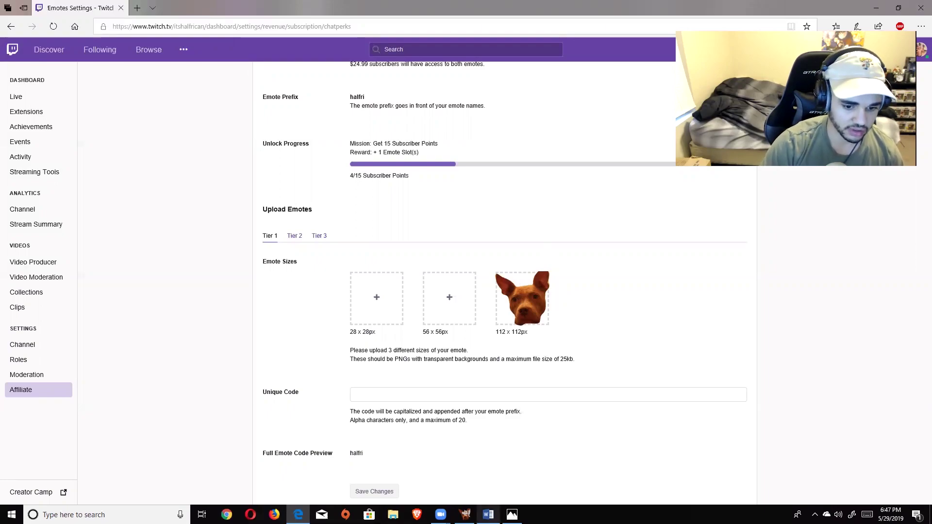
# Open Word, then browse File Explorer to Storage (M:) > Halfrican > Twitch > Twitch Emotes.
pyautogui.click(488, 514)
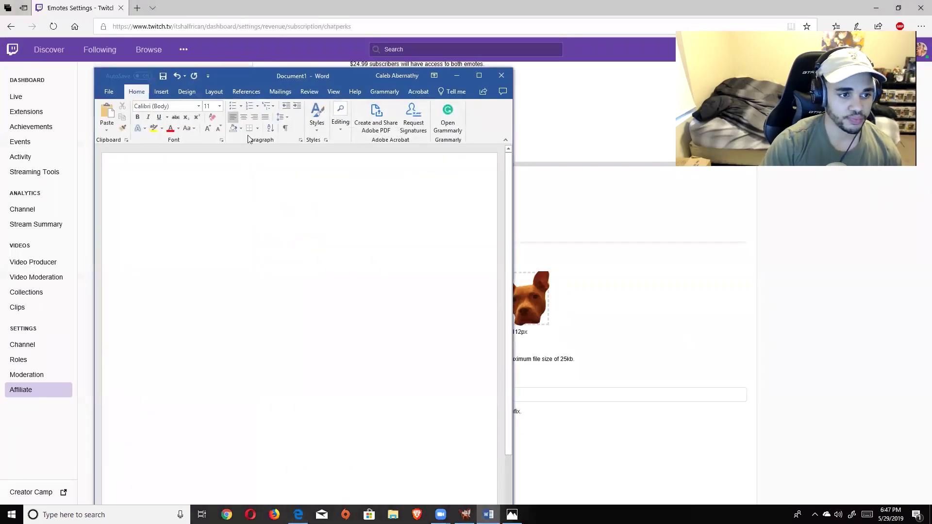
pyautogui.moveTo(243, 77); pyautogui.dragTo(272, 61)
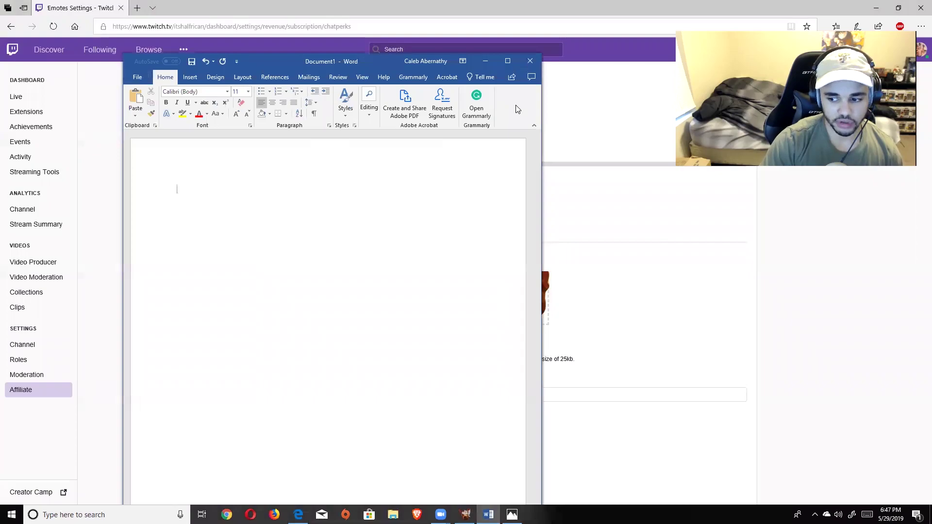
pyautogui.press('super+e')
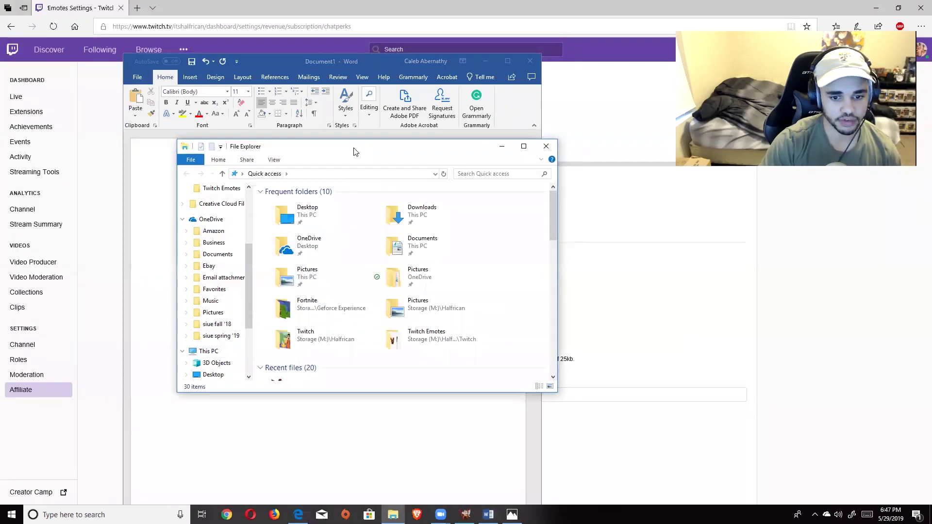
pyautogui.moveTo(339, 146); pyautogui.dragTo(694, 128)
pyautogui.click(568, 337)
pyautogui.scroll(-10, 672, 304)
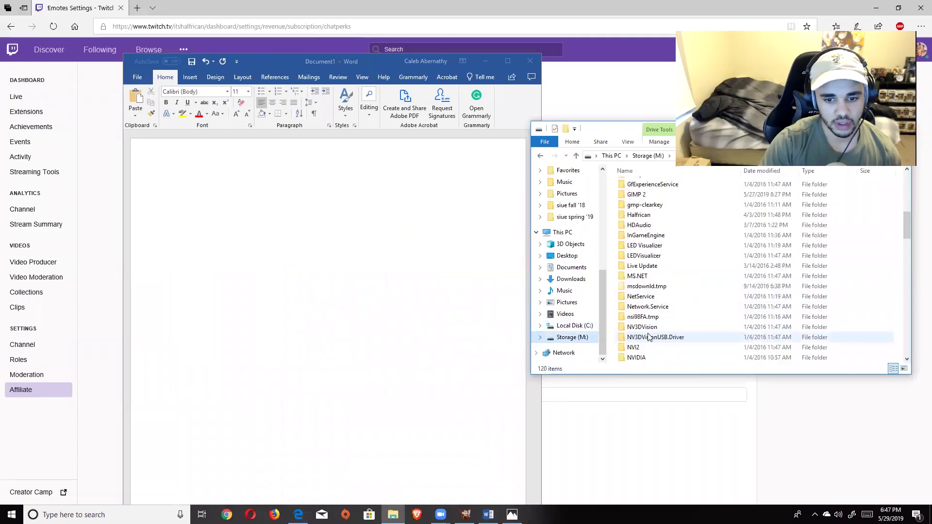
pyautogui.doubleClick(638, 304)
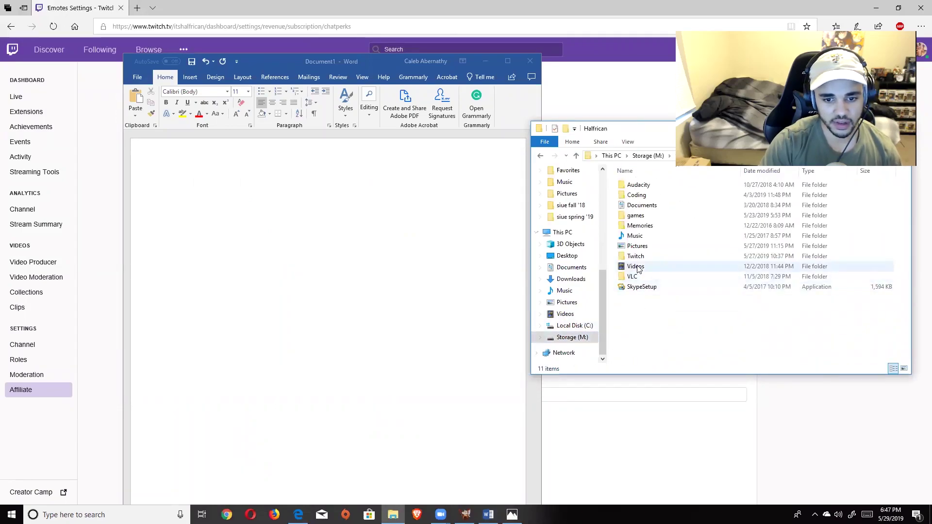
pyautogui.click(637, 258)
pyautogui.doubleClick(637, 258)
pyautogui.doubleClick(627, 225)
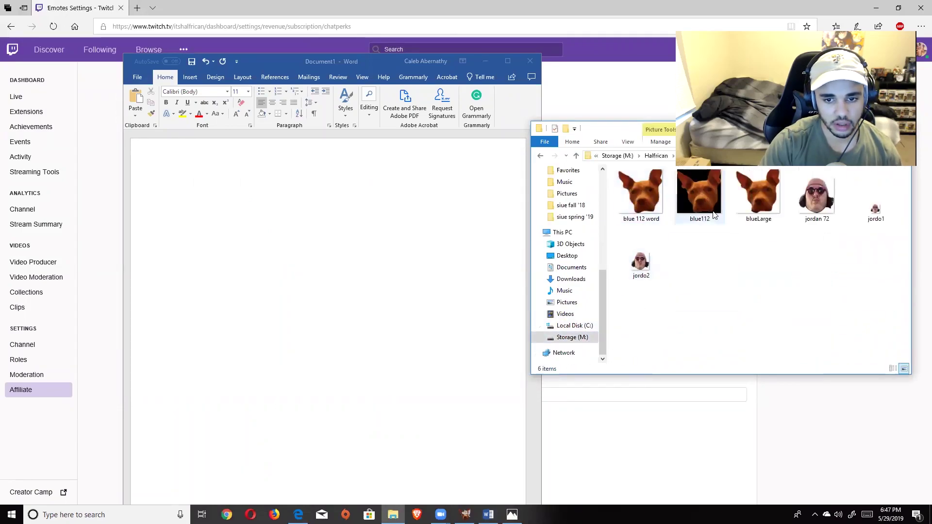
# Drag blueLarge into the Word document and select the dog picture.
pyautogui.moveTo(762, 213); pyautogui.dragTo(277, 226)
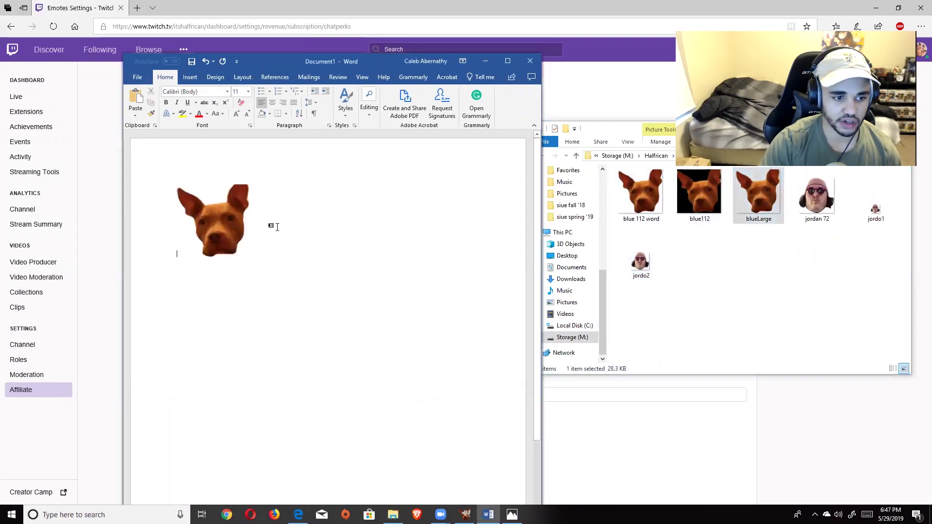
pyautogui.click(226, 220)
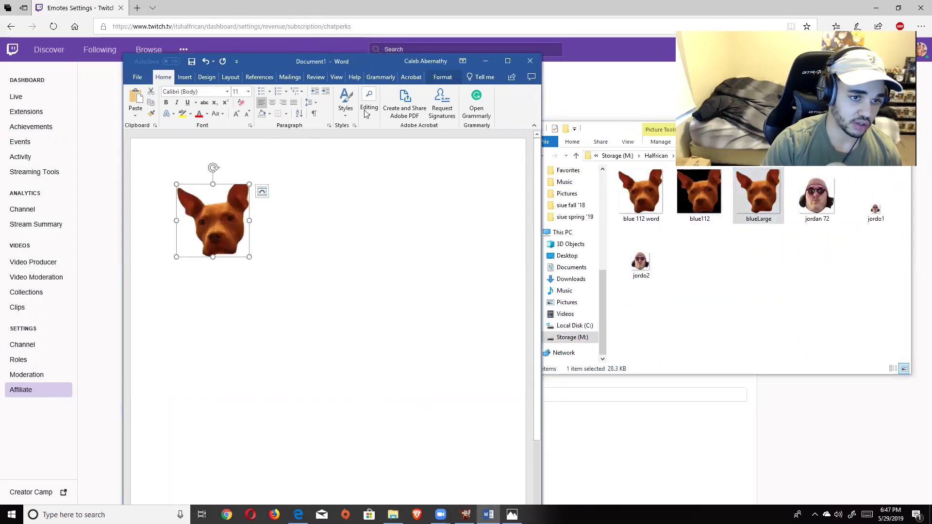
pyautogui.click(443, 77)
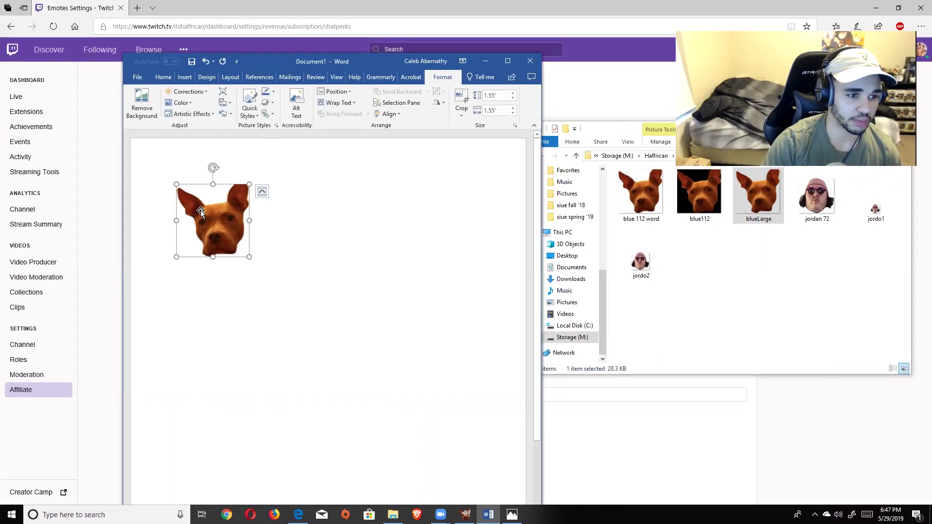
# Maximize Word and compress the dog picture.
pyautogui.click(508, 61)
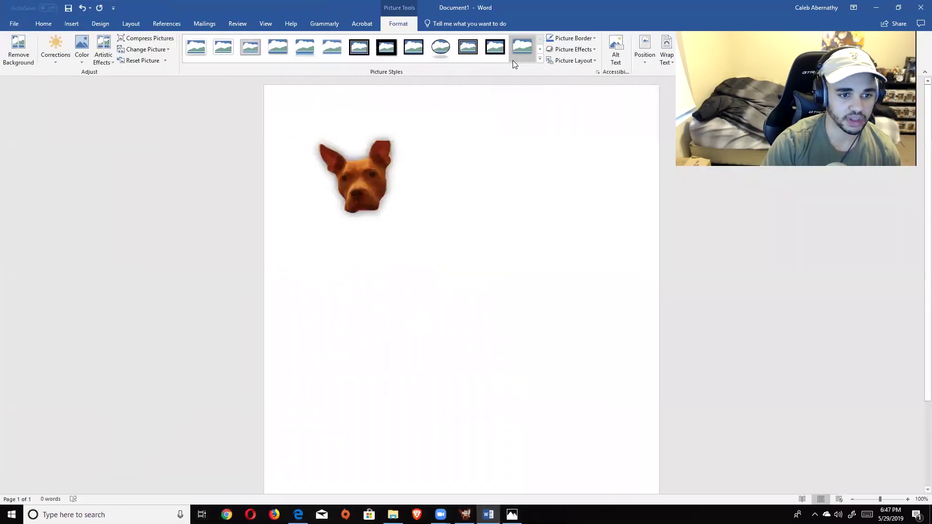
pyautogui.click(155, 42)
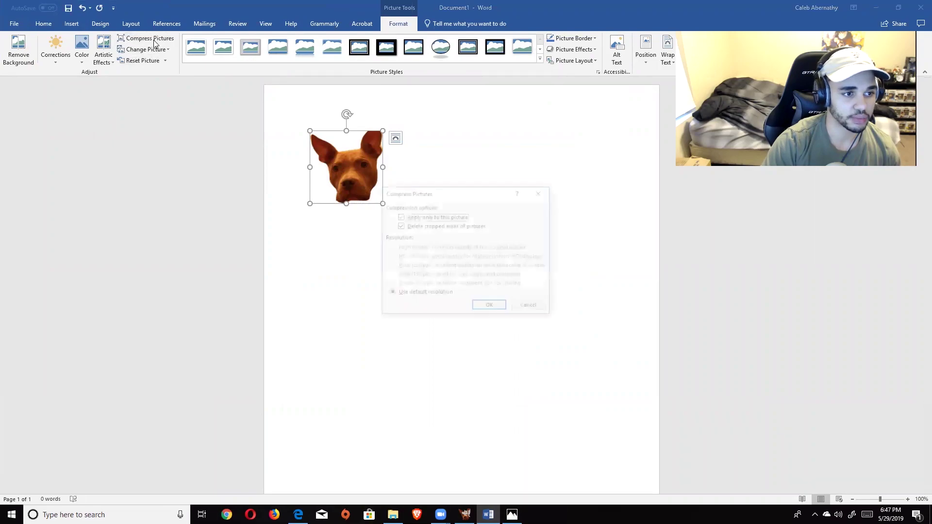
pyautogui.click(490, 308)
# Save the picture as a file, browsing to Storage (M:) > Halfrican > Twitch > Twitch Emotes.
pyautogui.rightClick(355, 185)
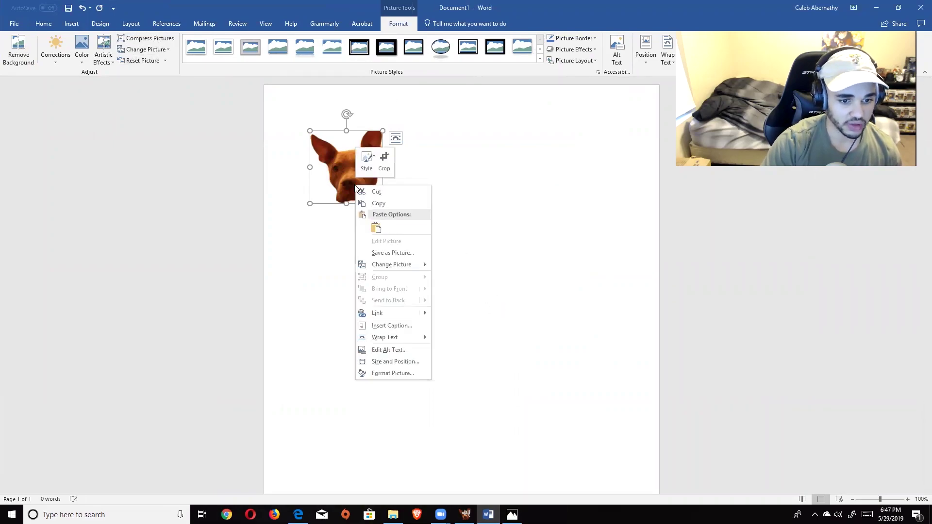
pyautogui.click(389, 253)
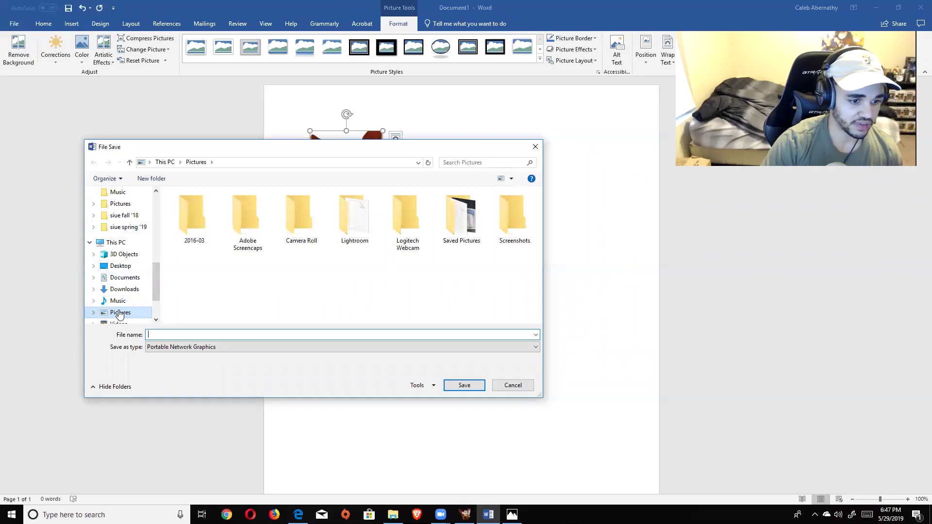
pyautogui.scroll(-2, 124, 291)
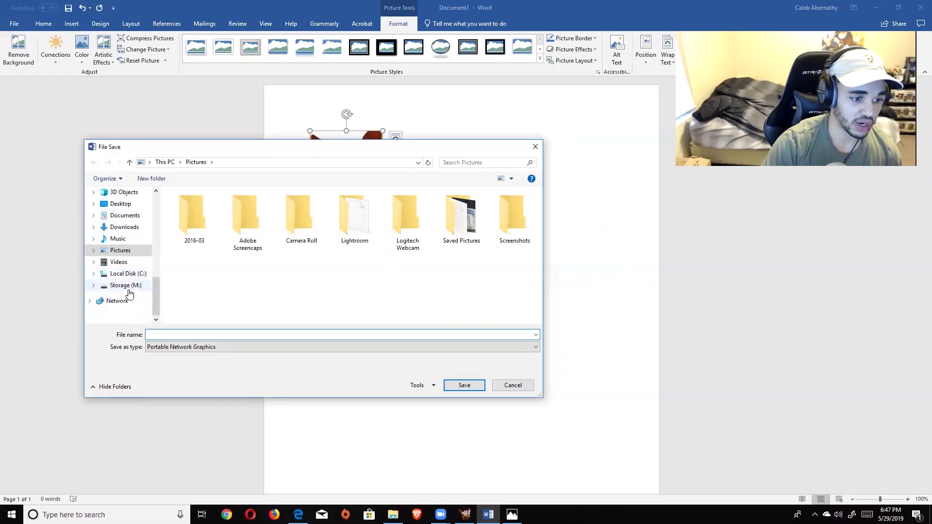
pyautogui.click(125, 285)
pyautogui.scroll(-8, 204, 301)
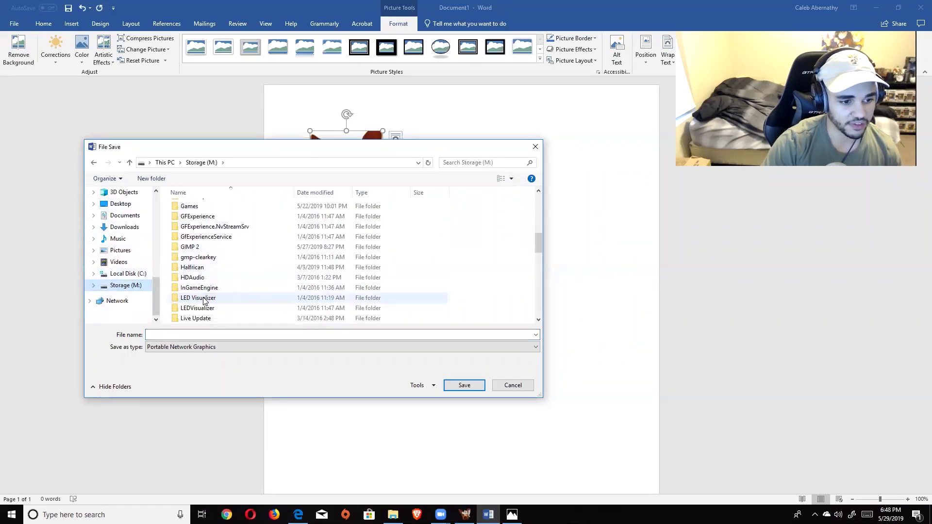
pyautogui.doubleClick(204, 268)
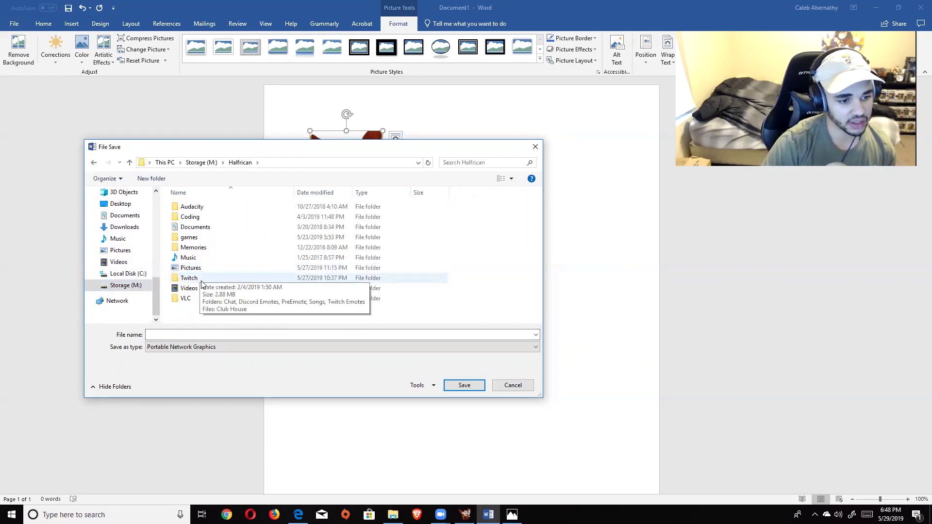
pyautogui.doubleClick(201, 281)
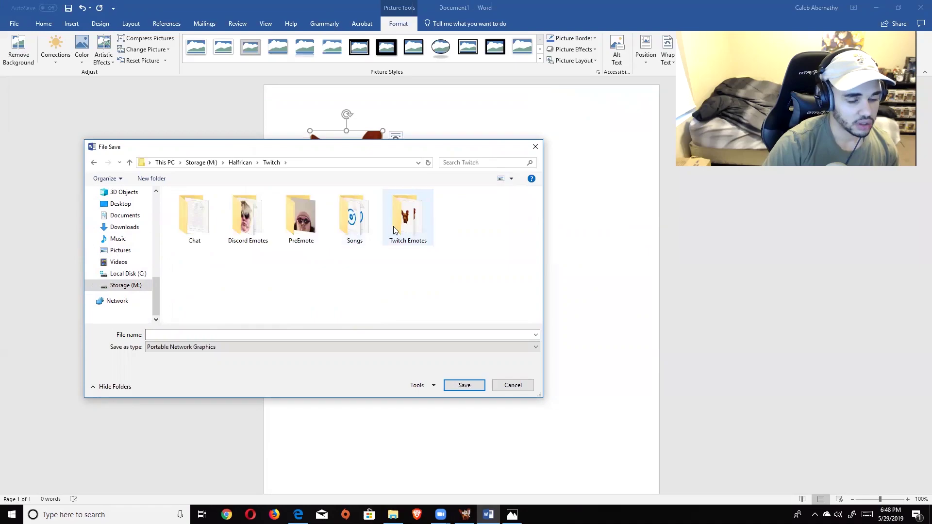
pyautogui.doubleClick(407, 219)
# Name the file blueLARGEword and save it as a PNG.
pyautogui.click(168, 334)
pyautogui.write('b')
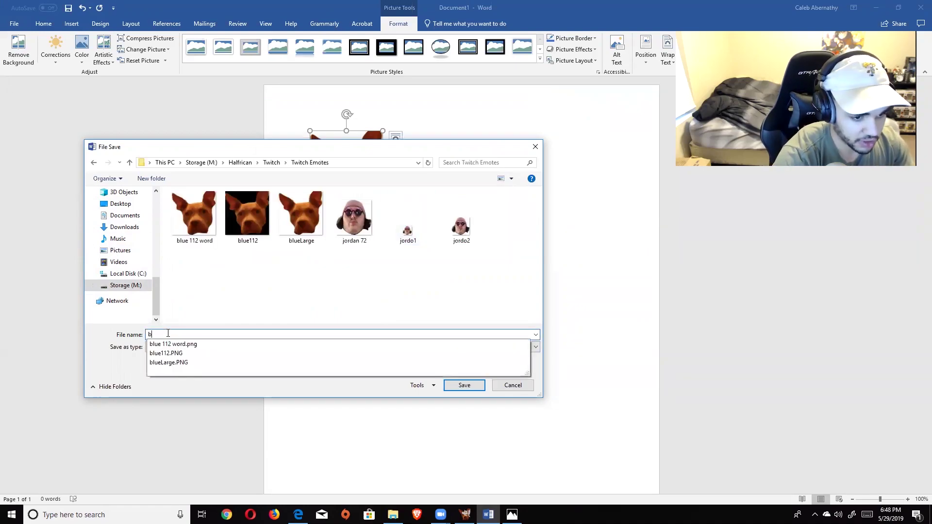
pyautogui.write('lueLAR')
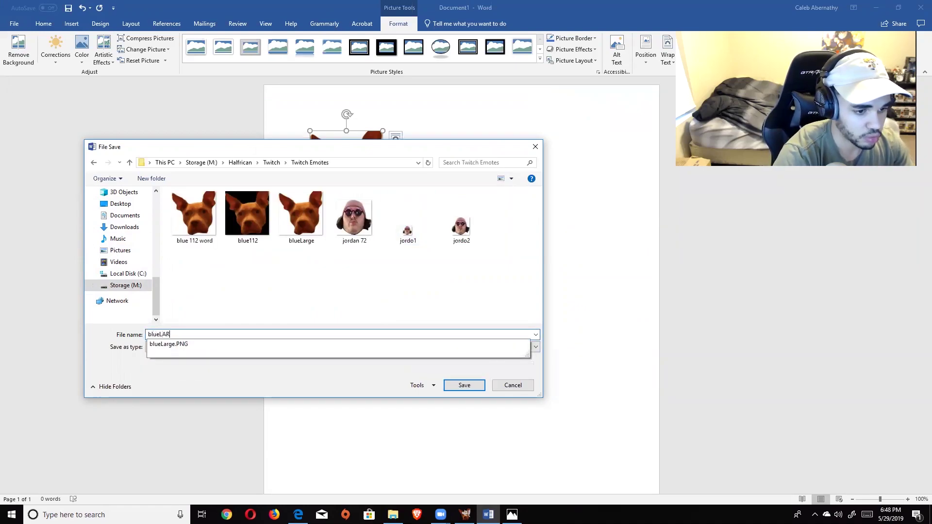
pyautogui.write('GE ')
pyautogui.write('ord')
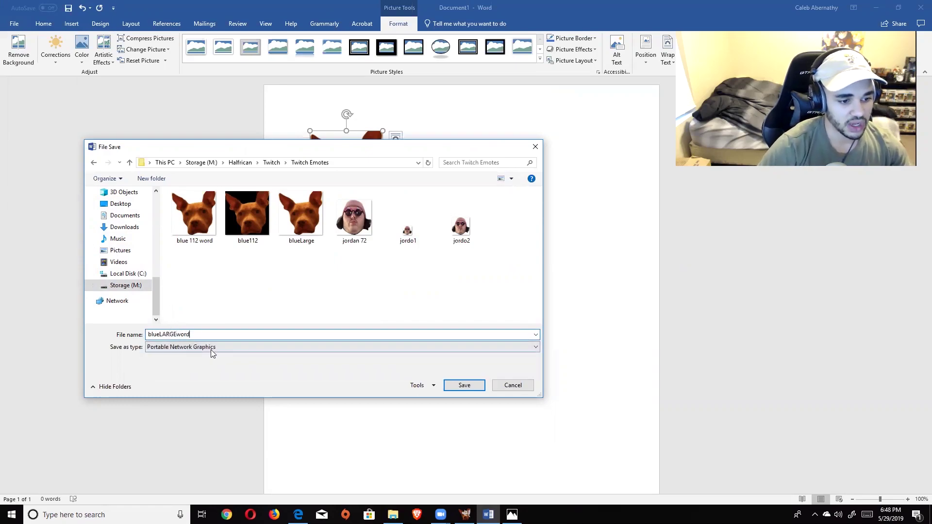
pyautogui.click(211, 347)
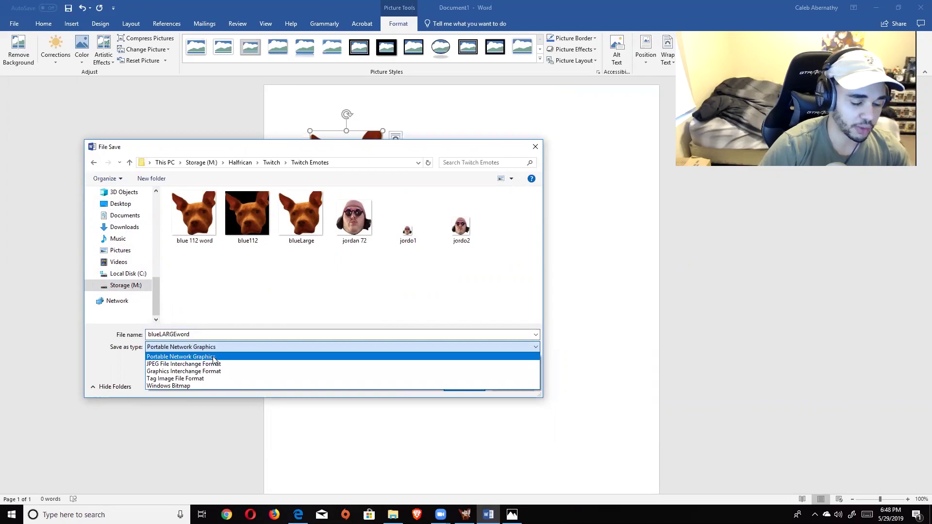
pyautogui.click(213, 357)
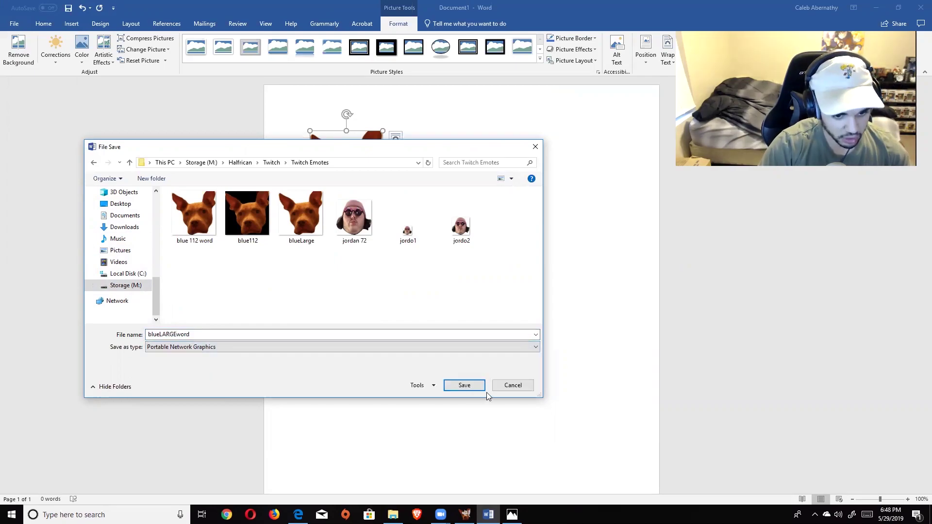
pyautogui.click(462, 386)
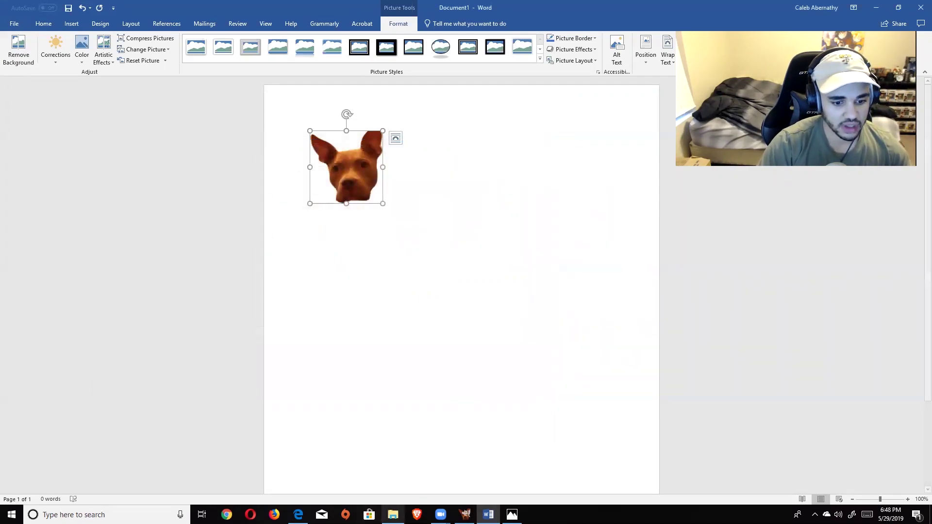
pyautogui.click(392, 515)
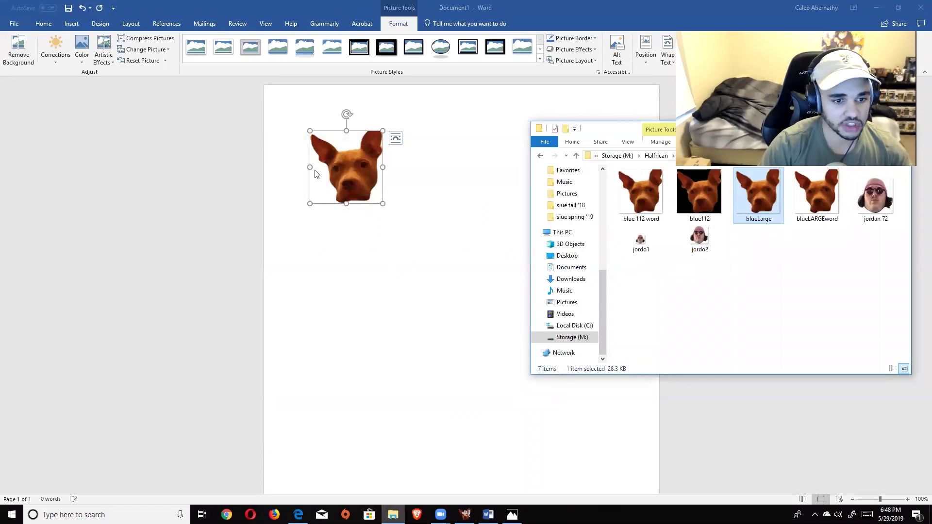
# Move the Twitch Emotes window and check blueLarge's file size (28.3 KB) in Properties.
pyautogui.moveTo(606, 128); pyautogui.dragTo(215, 109)
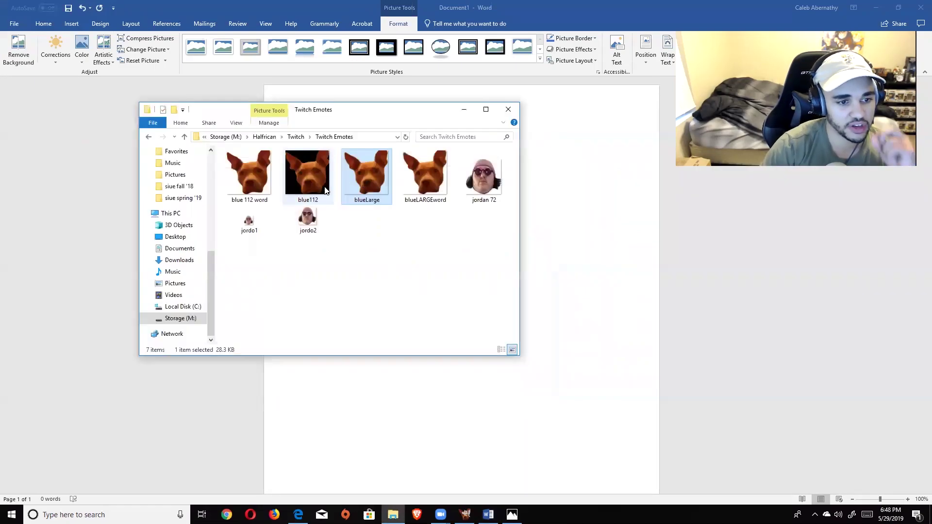
pyautogui.rightClick(415, 185)
pyautogui.click(375, 182)
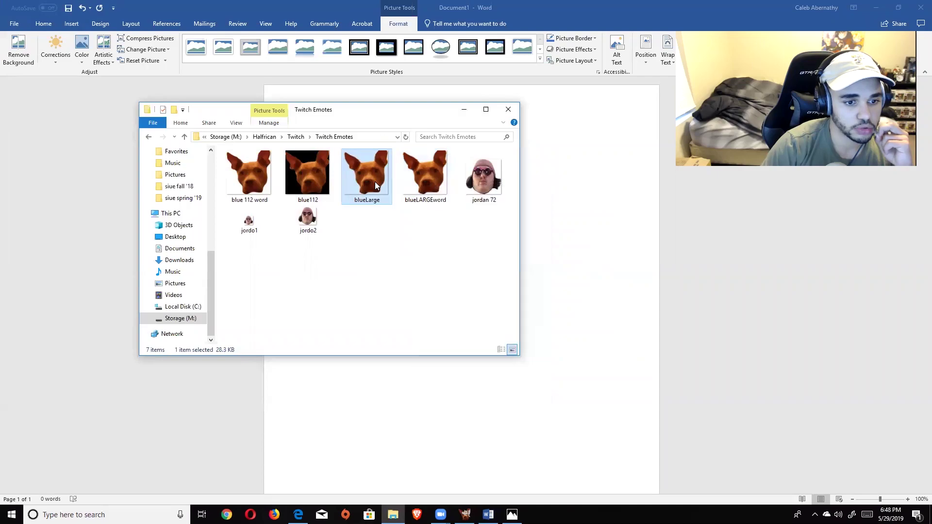
pyautogui.rightClick(374, 181)
pyautogui.click(415, 455)
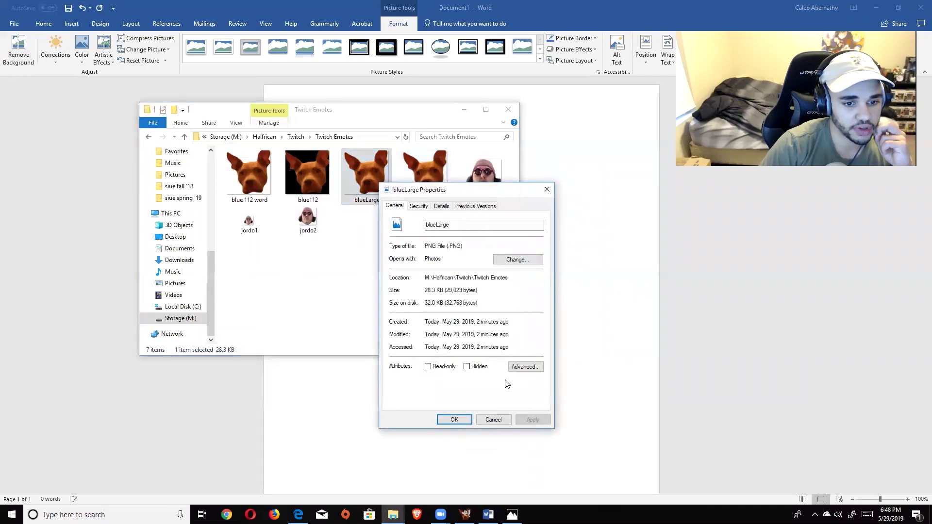
pyautogui.click(547, 190)
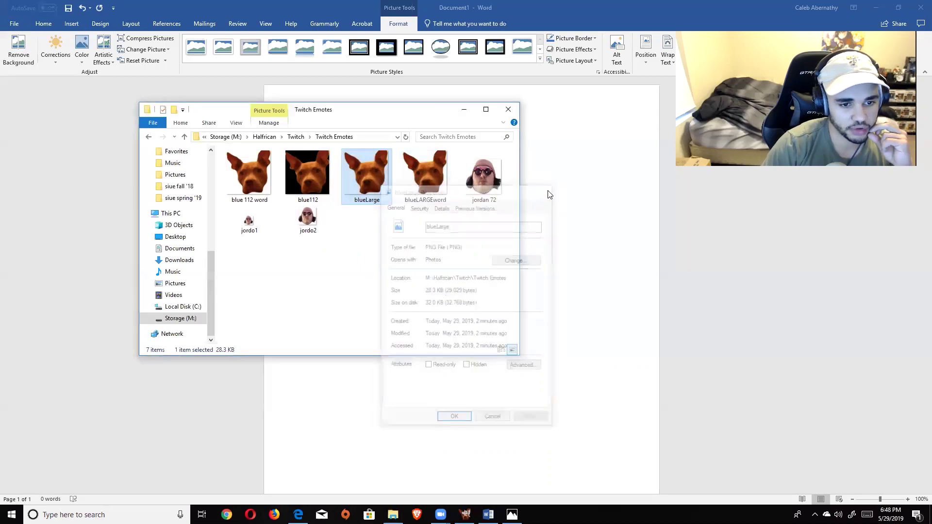
# Check blueLARGEword's file size (20.6 KB), then close the Explorer window.
pyautogui.rightClick(424, 180)
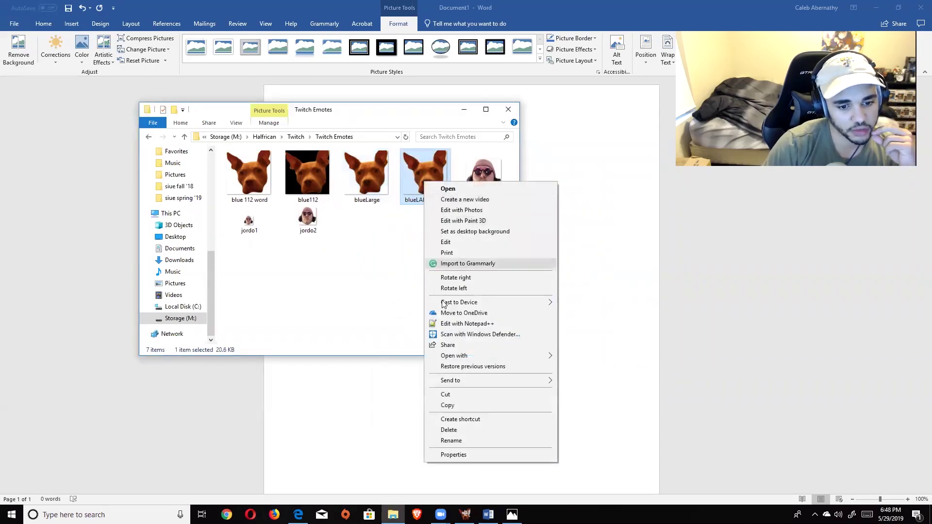
pyautogui.click(460, 454)
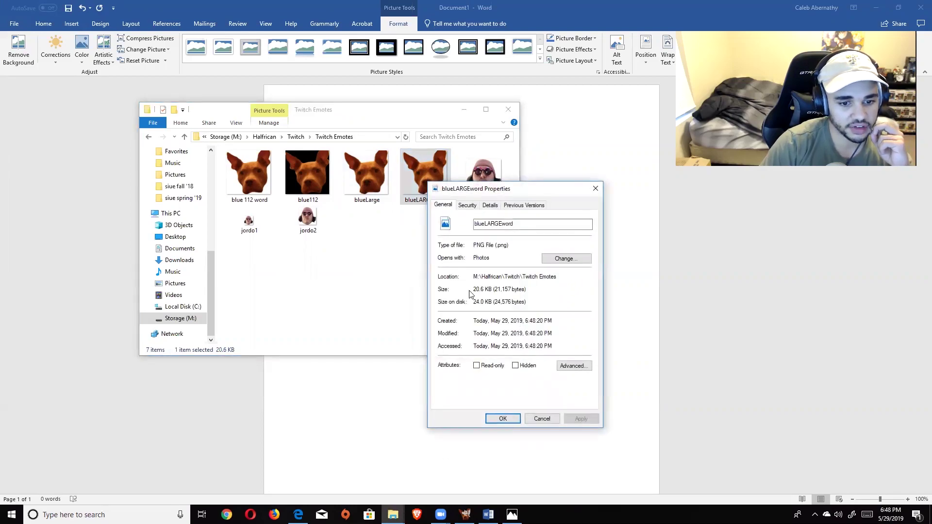
pyautogui.click(596, 189)
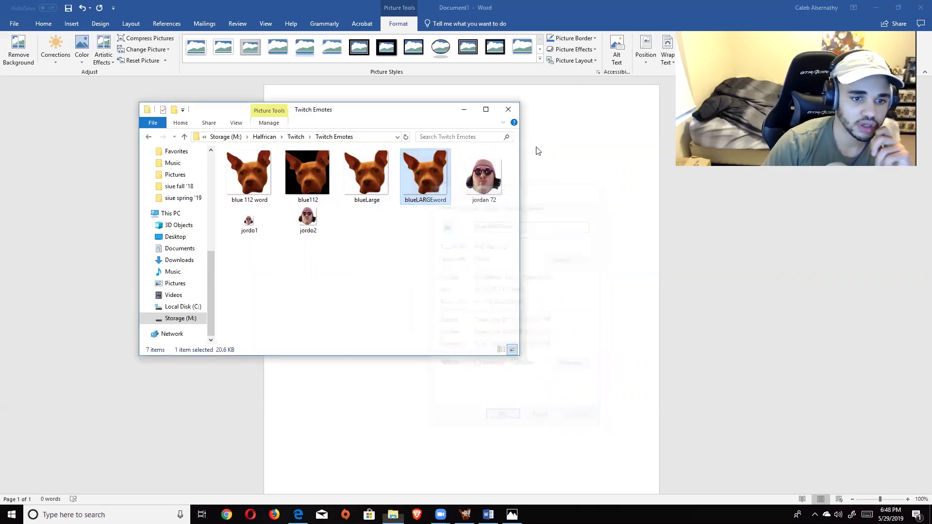
pyautogui.click(508, 110)
# Restore Word to a smaller window and bring GIMP's dog emote image to the front.
pyautogui.doubleClick(519, 7)
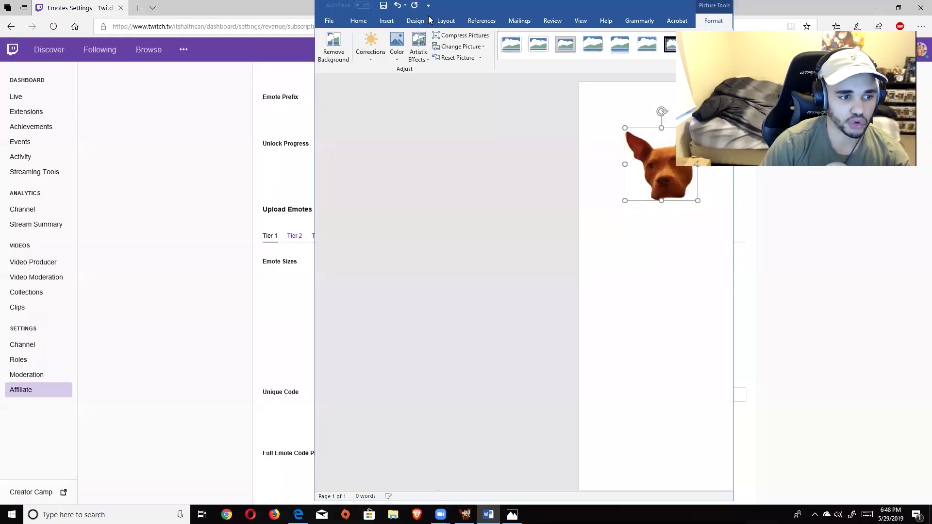
pyautogui.click(272, 78)
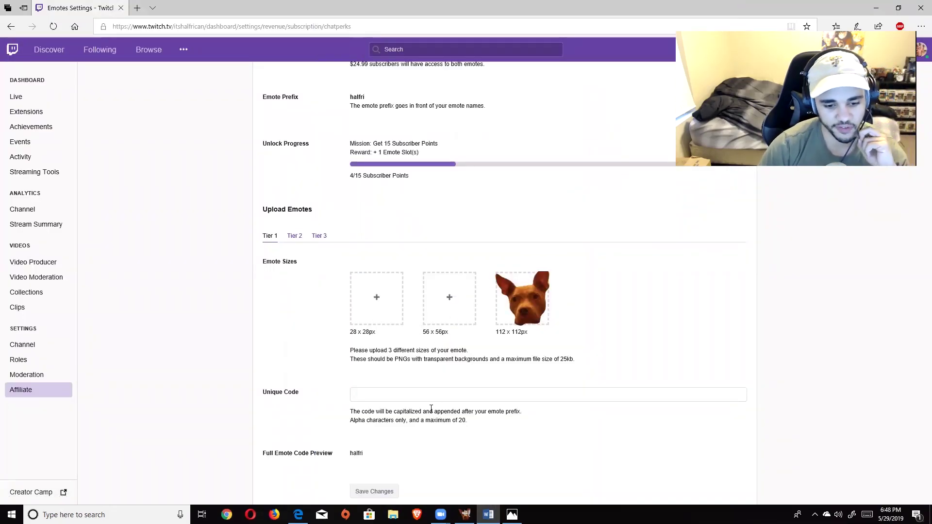
pyautogui.click(465, 515)
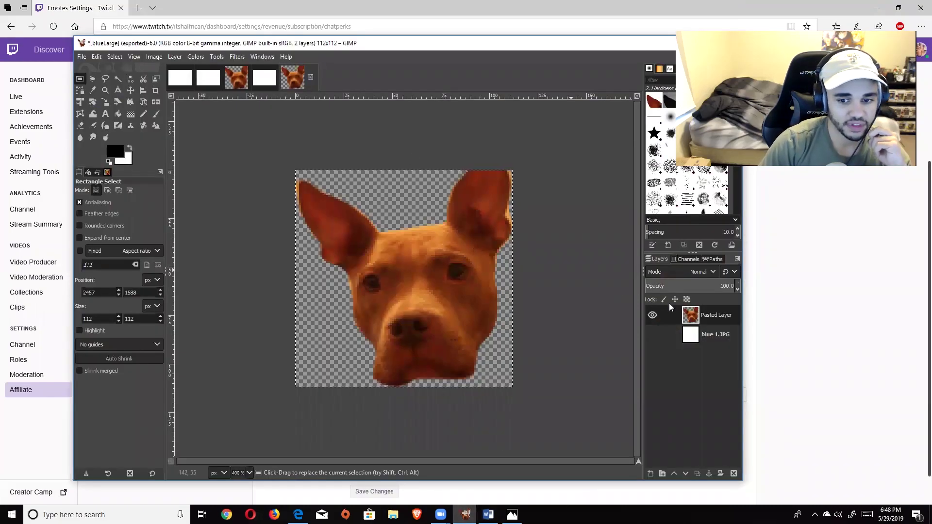
# Scale the Pasted Layer to 56 × 56 px with width and height linked.
pyautogui.rightClick(717, 319)
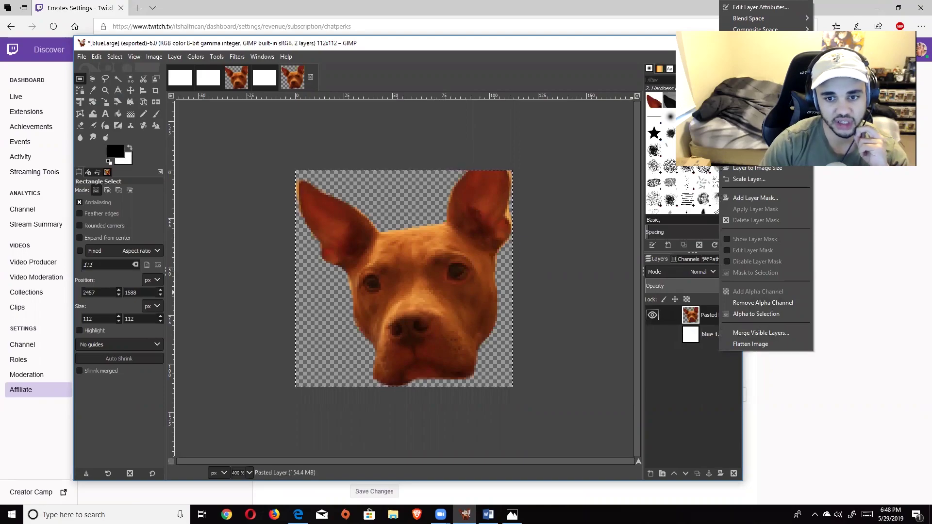
pyautogui.click(754, 179)
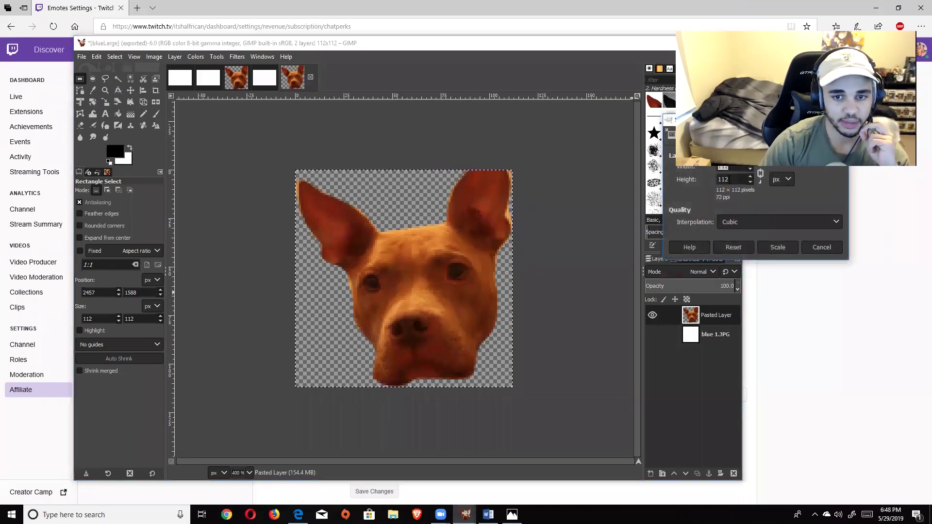
pyautogui.rightClick(669, 115)
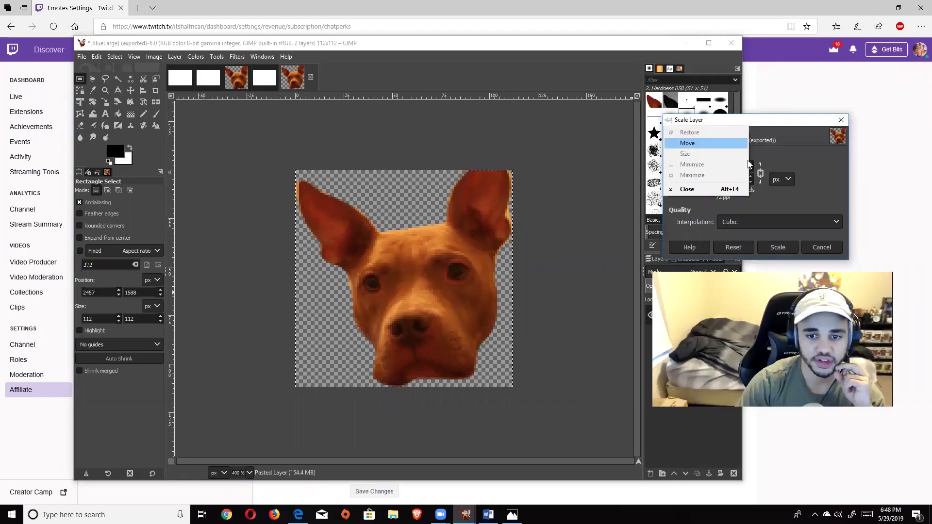
pyautogui.press('Escape')
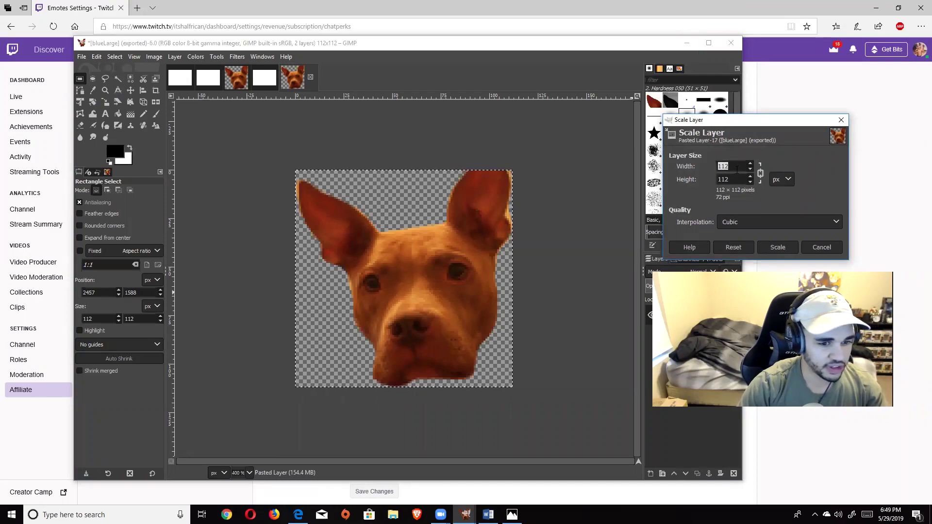
pyautogui.write('56')
pyautogui.click(760, 173)
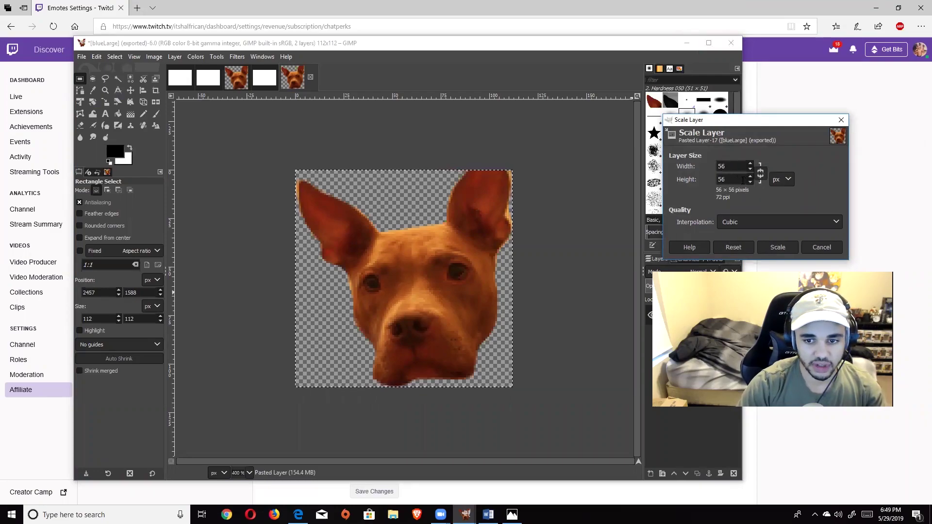
pyautogui.doubleClick(728, 180)
pyautogui.write('56')
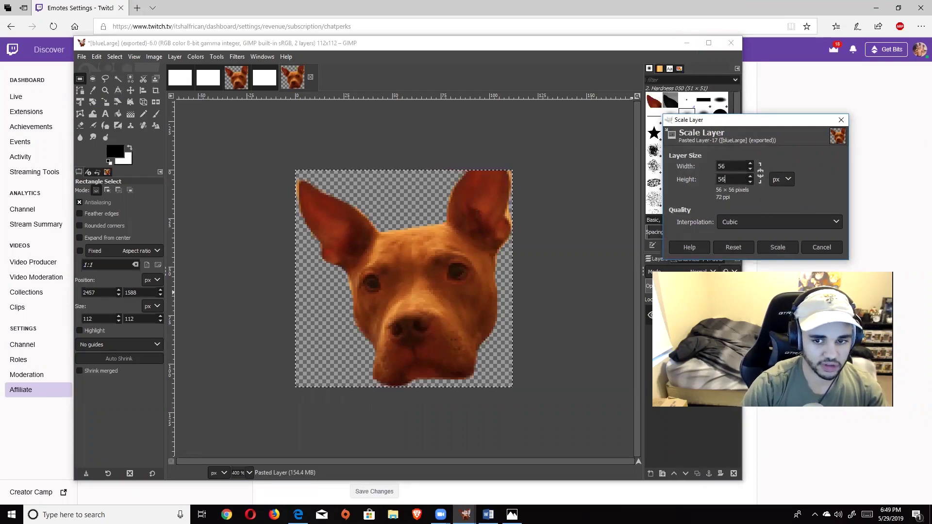
pyautogui.click(778, 247)
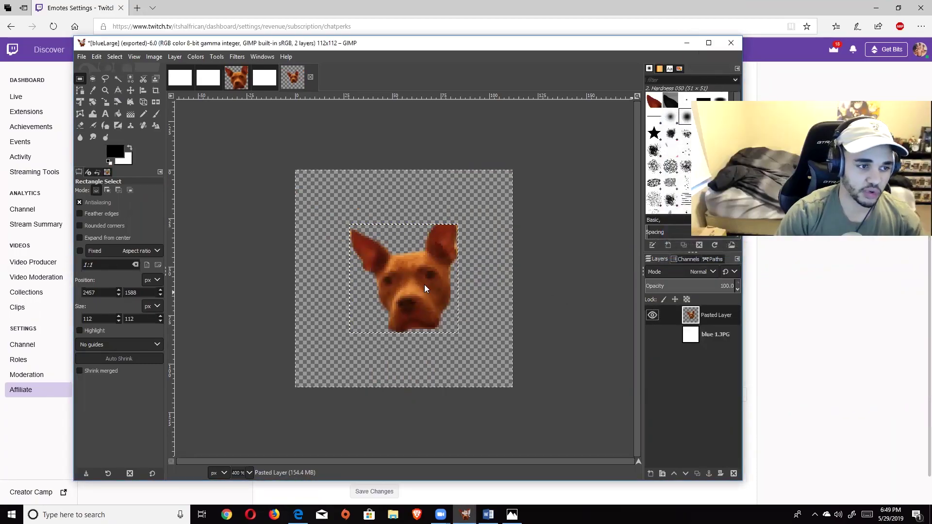
# Zoom to 800% and draw a 56 × 56 rectangle selection around the dog head.
pyautogui.moveTo(383, 48); pyautogui.dragTo(389, 55)
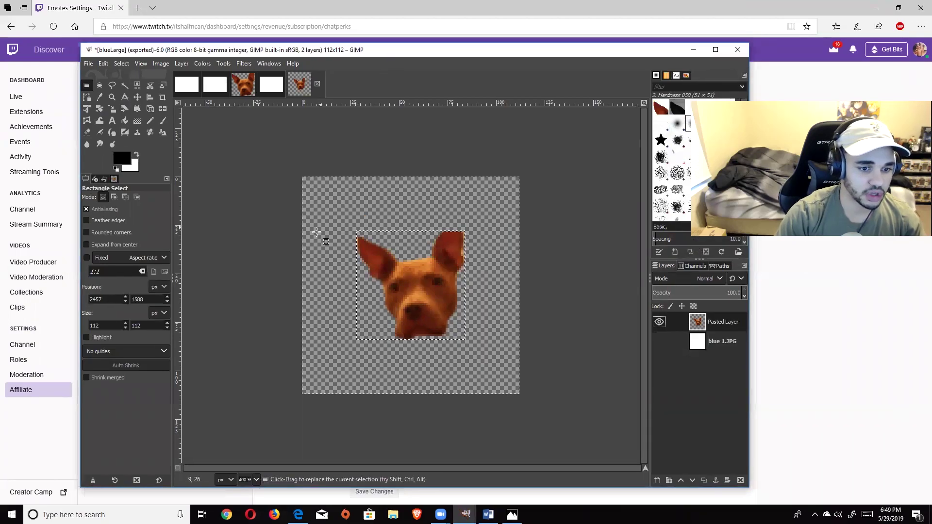
pyautogui.click(112, 98)
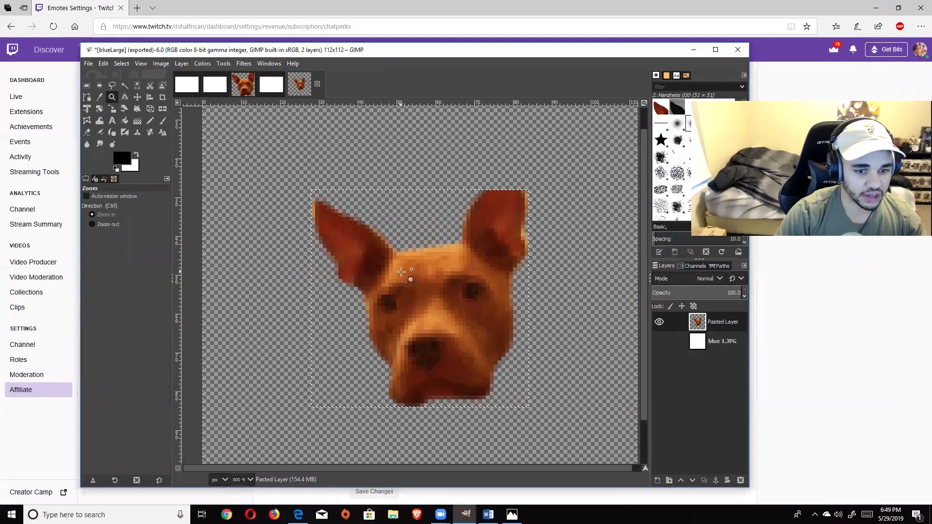
pyautogui.click(400, 270)
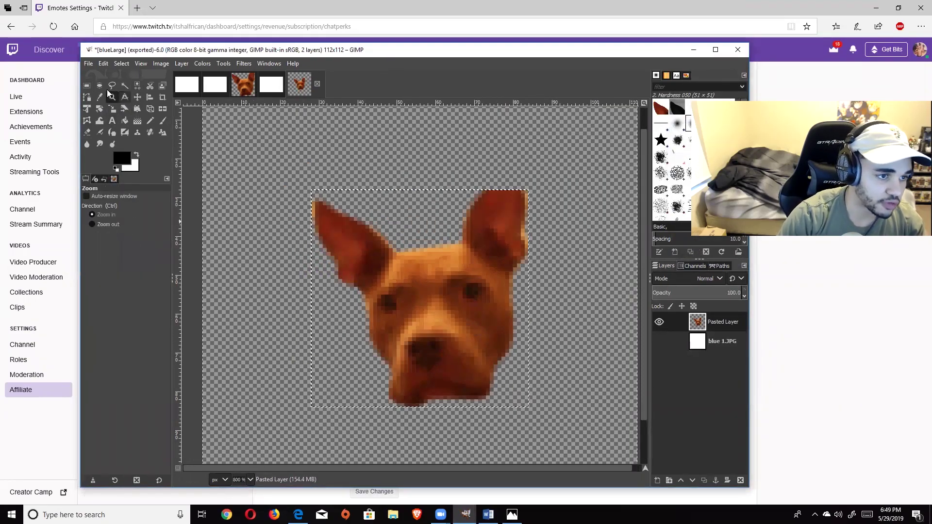
pyautogui.click(86, 85)
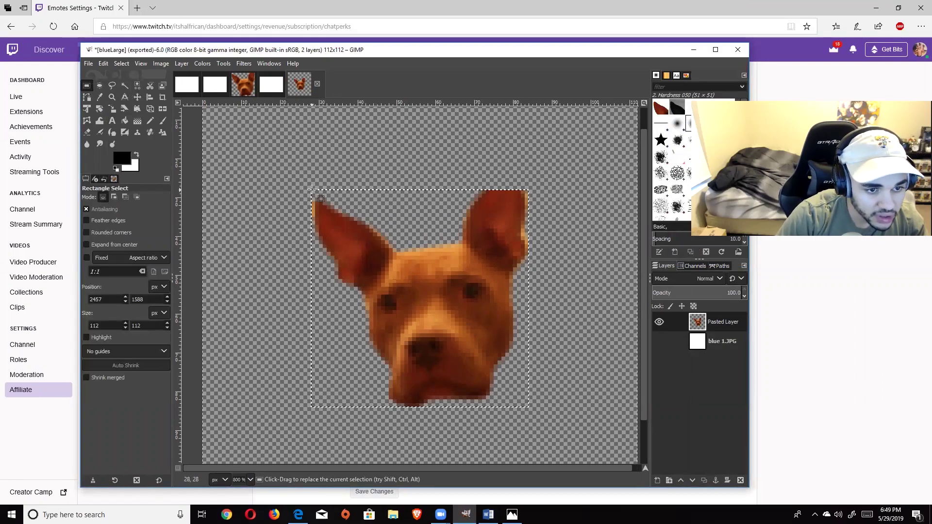
pyautogui.moveTo(312, 190); pyautogui.dragTo(529, 408)
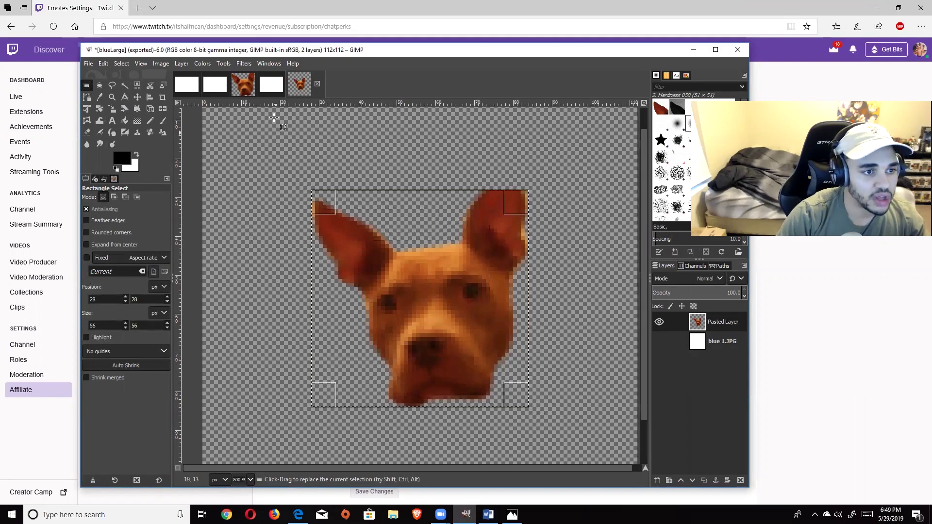
# Fit the canvas to the selection, cropping the image to 56 × 56 px.
pyautogui.click(161, 63)
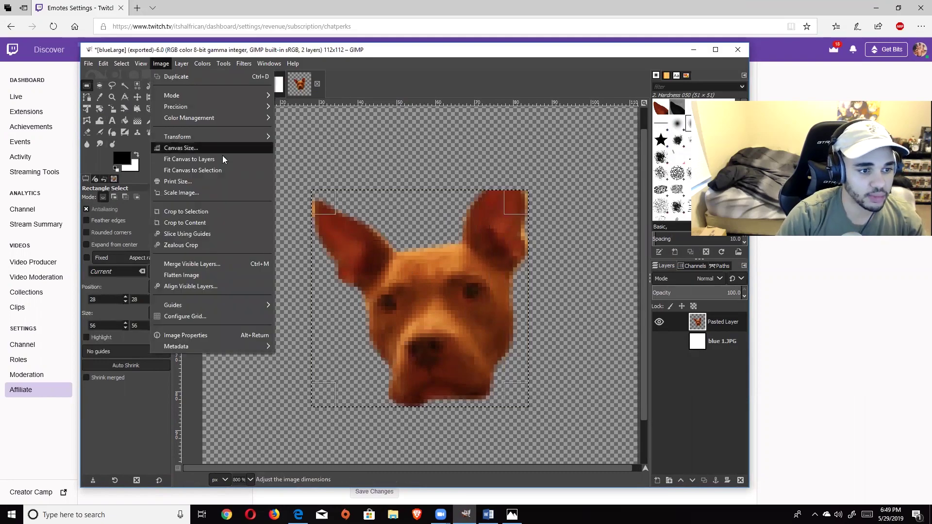
pyautogui.click(222, 171)
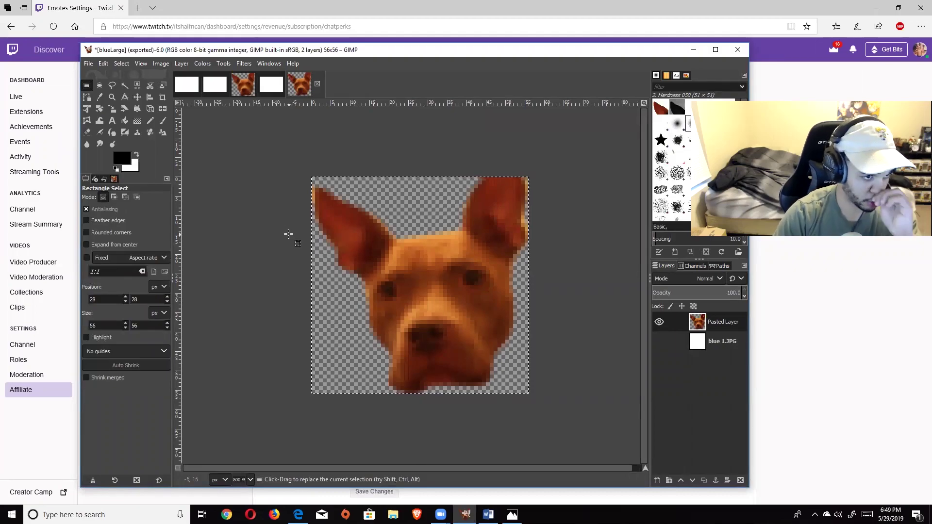
pyautogui.click(89, 64)
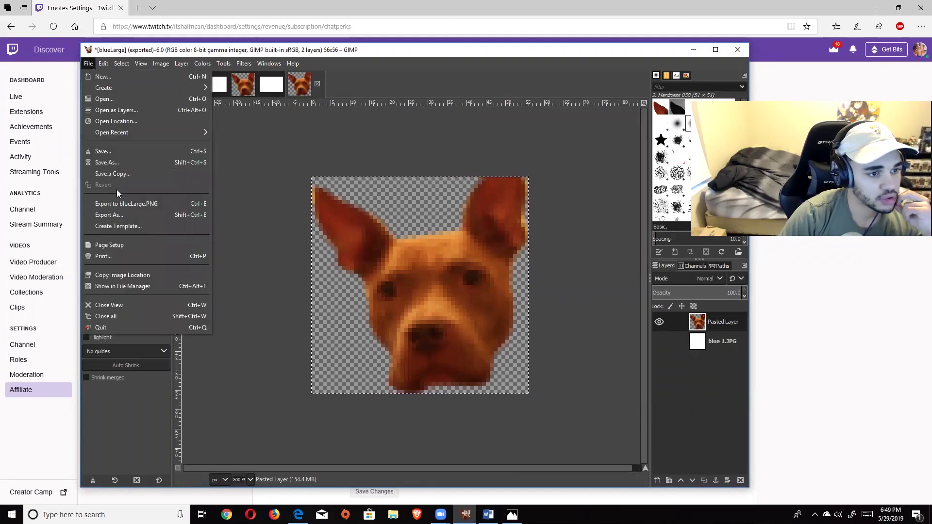
# Export the image as blueMedium.PNG and open a File Explorer window.
pyautogui.click(116, 216)
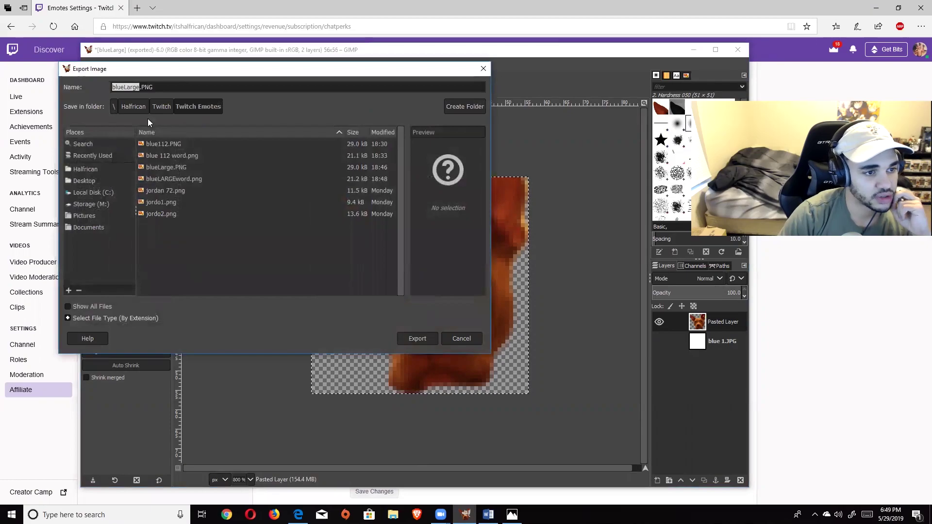
pyautogui.click(139, 88)
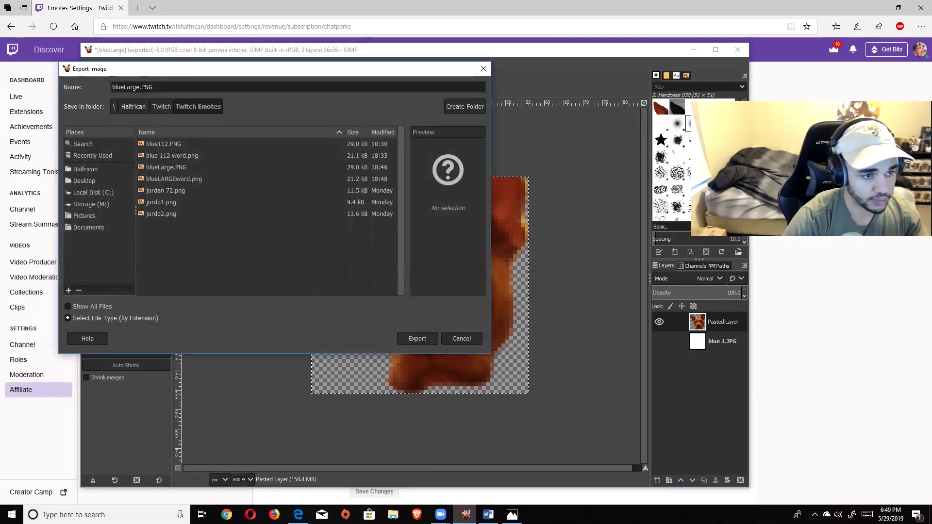
pyautogui.press('BackSpace')
pyautogui.write('Mediu')
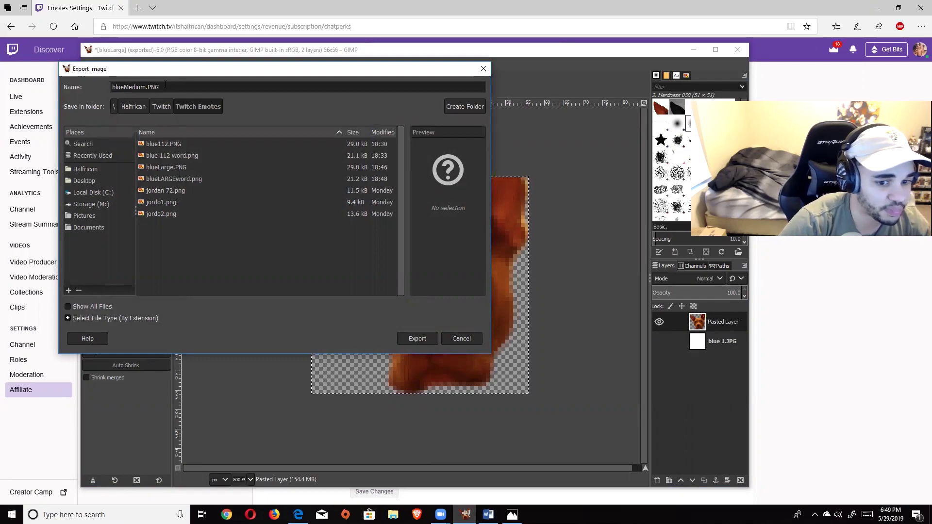
pyautogui.write('m')
pyautogui.click(417, 339)
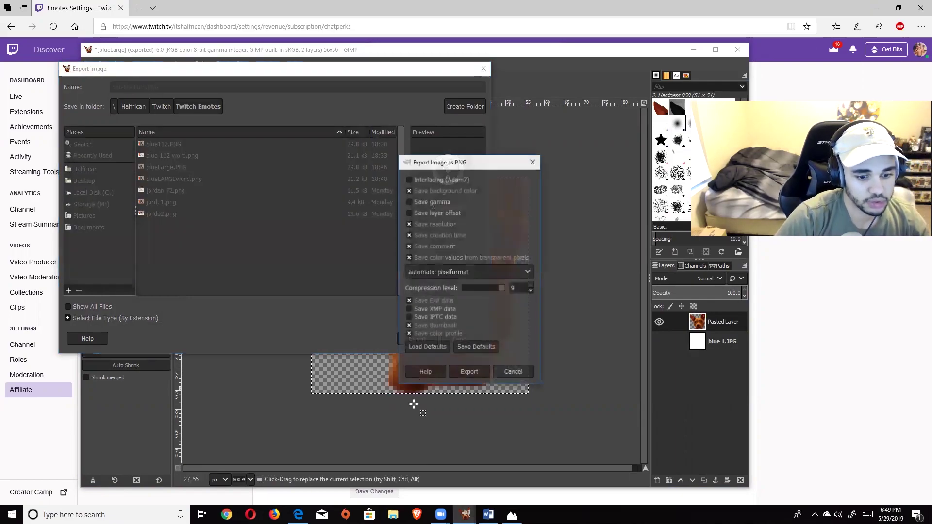
pyautogui.click(469, 372)
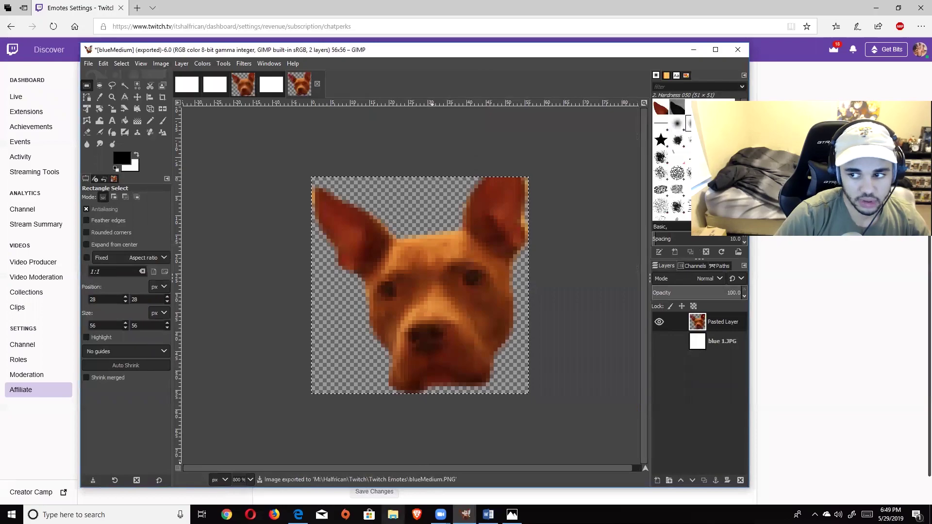
pyautogui.press('super+e')
pyautogui.scroll(-10, 184, 262)
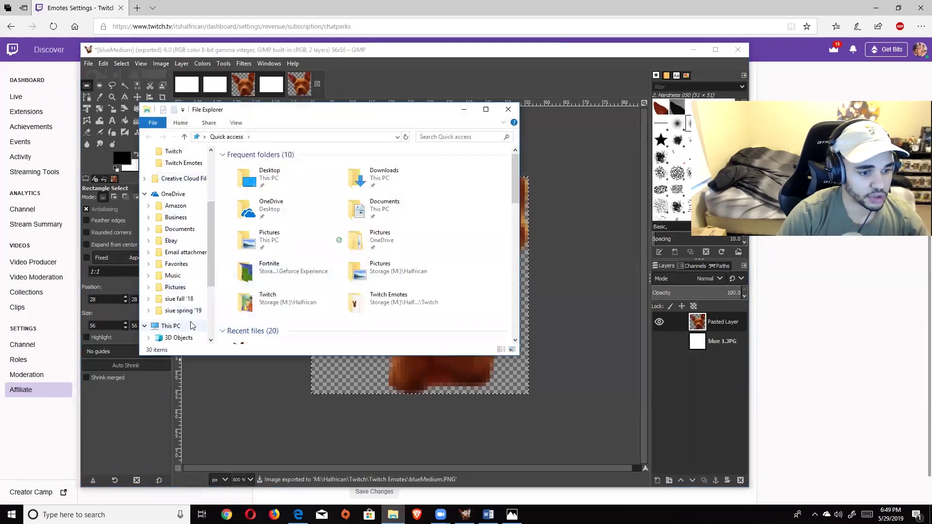
# Browse File Explorer to Storage (M:) > Halfrican > Twitch > Twitch Emotes.
pyautogui.scroll(-4, 189, 318)
pyautogui.click(183, 318)
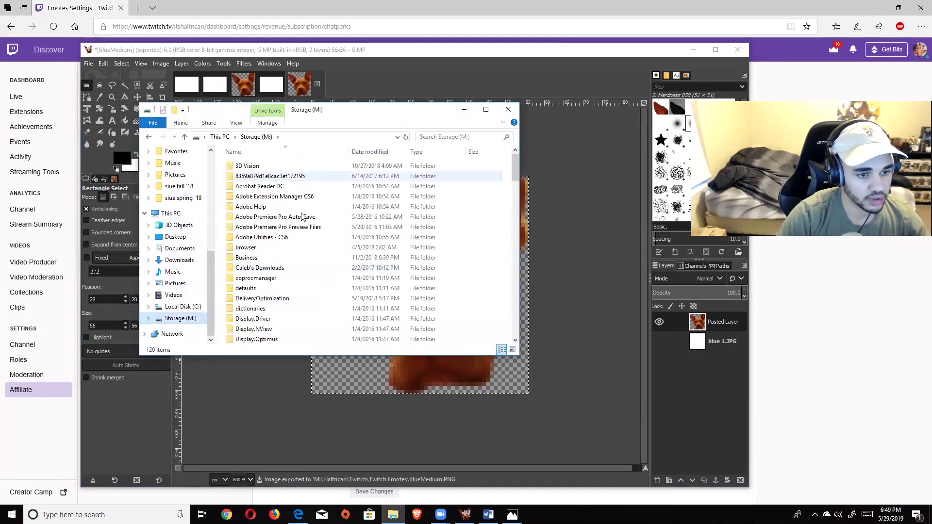
pyautogui.scroll(-5, 286, 272)
pyautogui.doubleClick(262, 317)
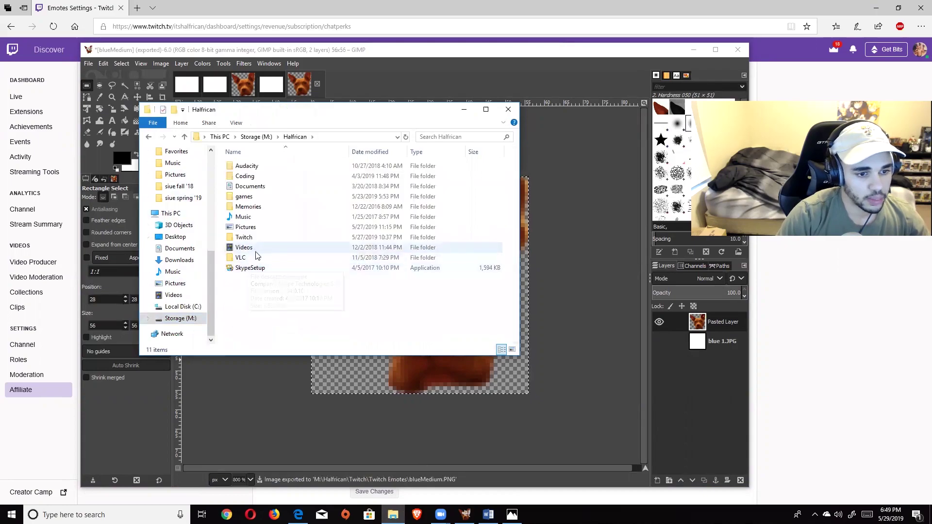
pyautogui.doubleClick(244, 237)
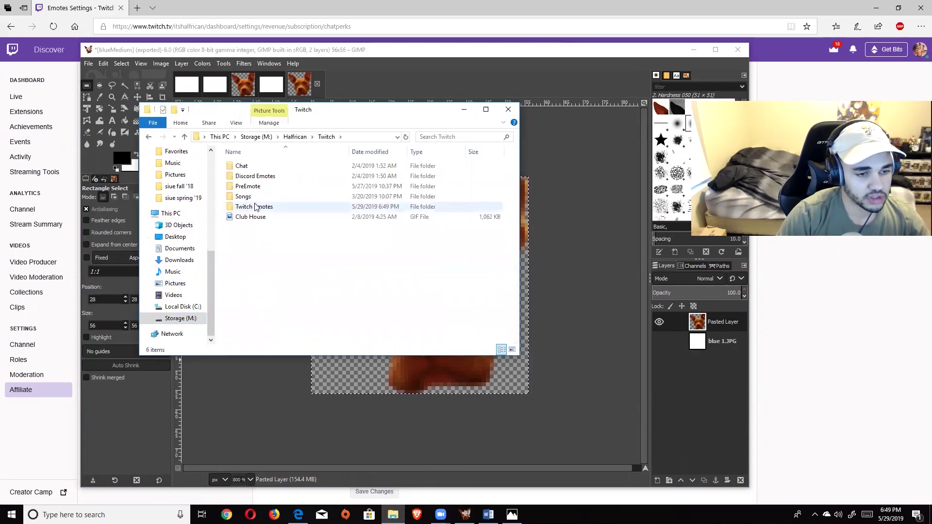
pyautogui.doubleClick(240, 207)
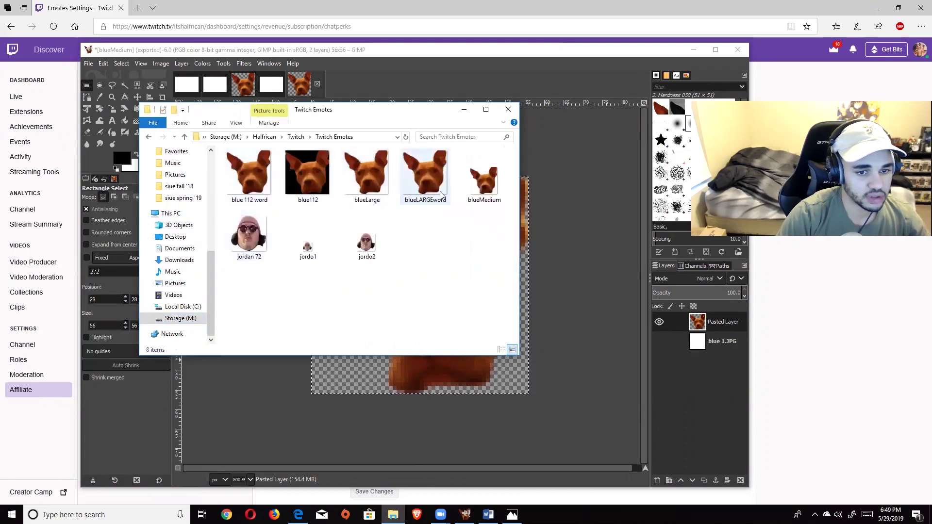
# Preview blueMedium in Photos, then minimize Explorer and GIMP to show the Twitch emote page.
pyautogui.doubleClick(470, 196)
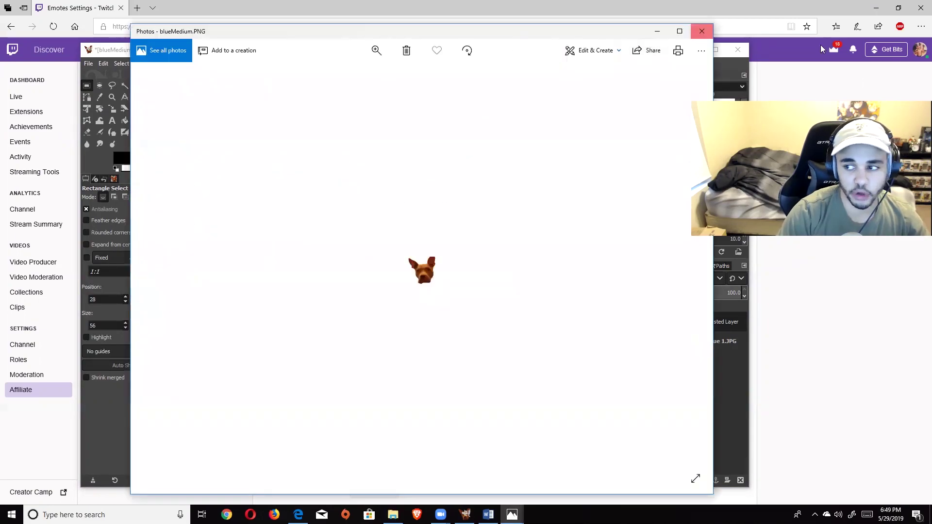
pyautogui.click(703, 30)
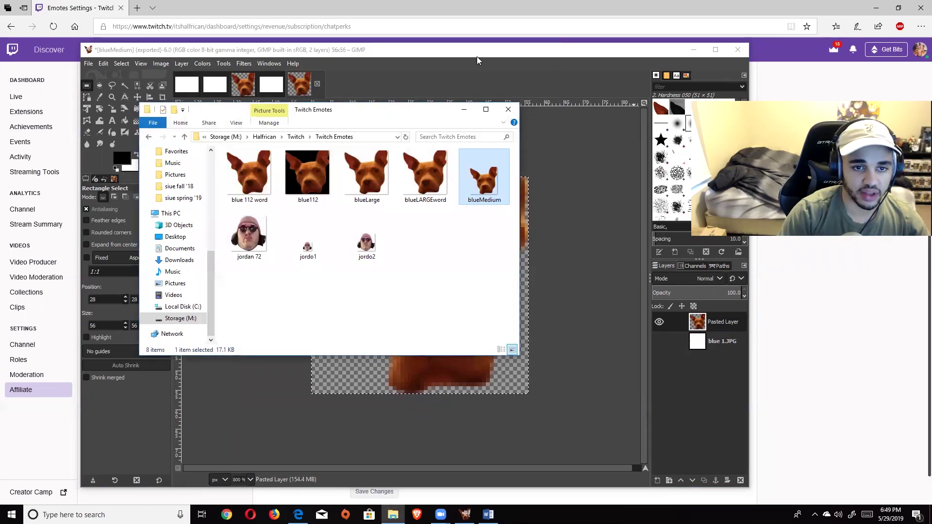
pyautogui.click(464, 109)
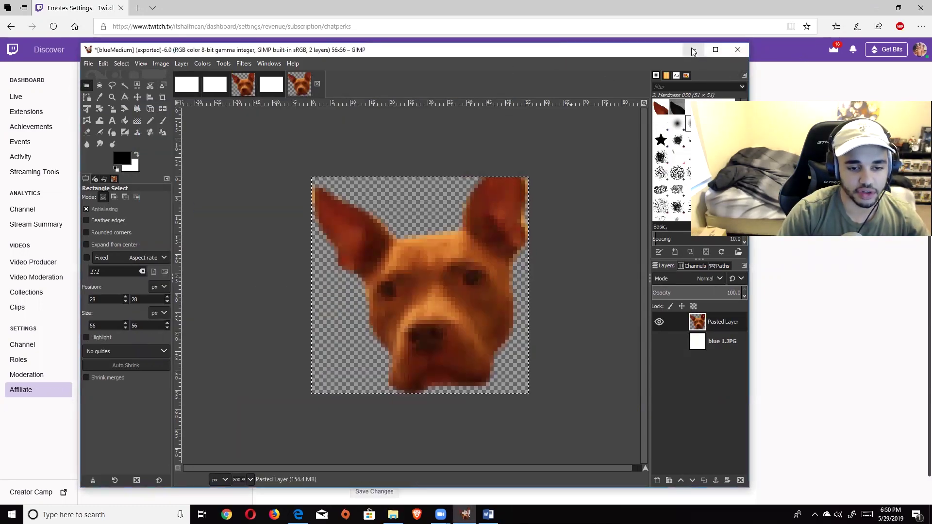
pyautogui.click(693, 50)
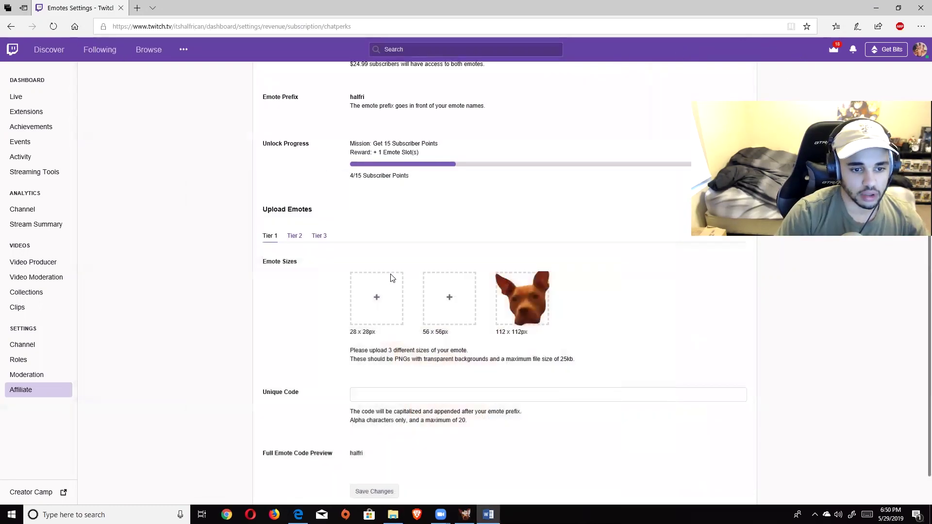
# Upload blueMedium into the 56 x 56 emote slot and return to GIMP.
pyautogui.click(450, 306)
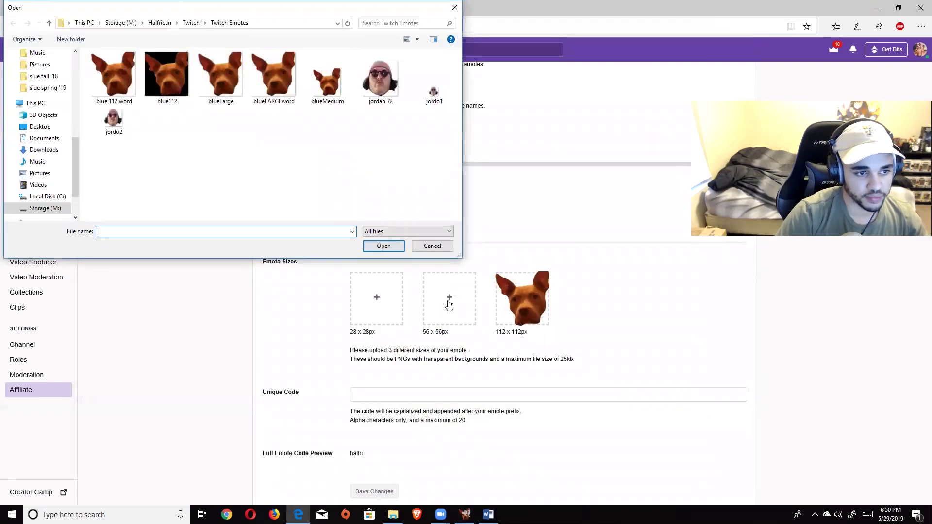
pyautogui.doubleClick(333, 85)
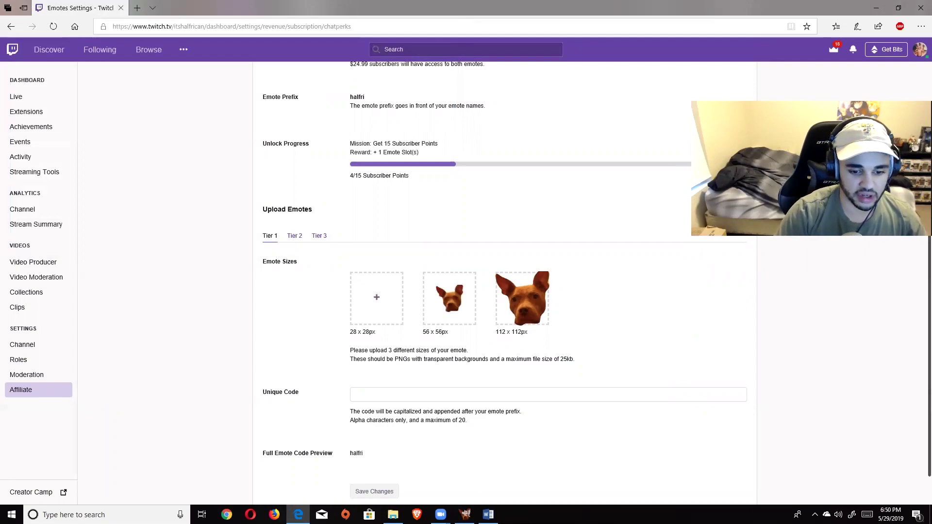
pyautogui.click(465, 514)
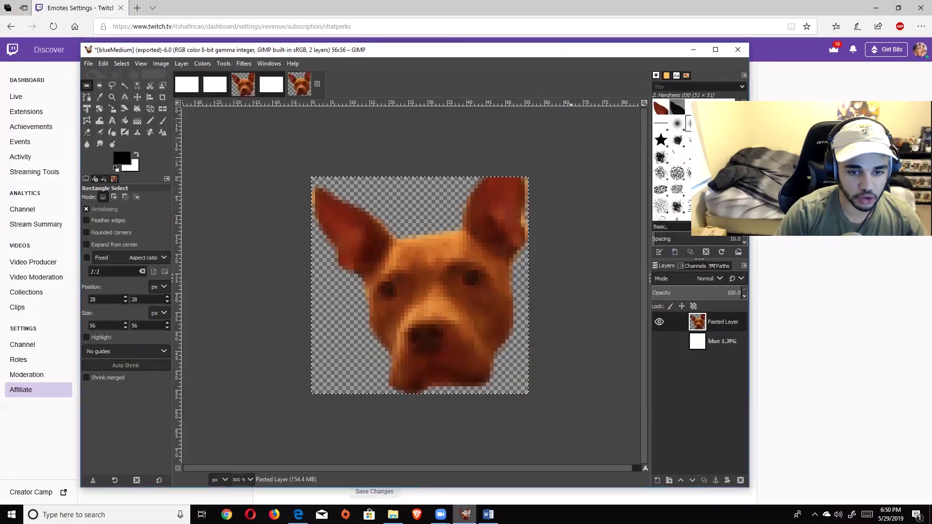
# Scale the Pasted Layer down to 28 x 28 px.
pyautogui.rightClick(721, 325)
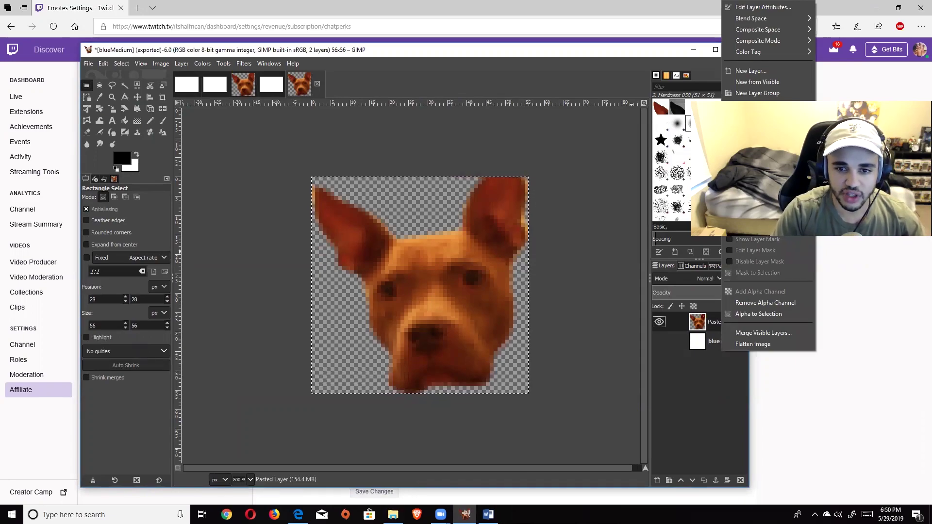
pyautogui.click(757, 172)
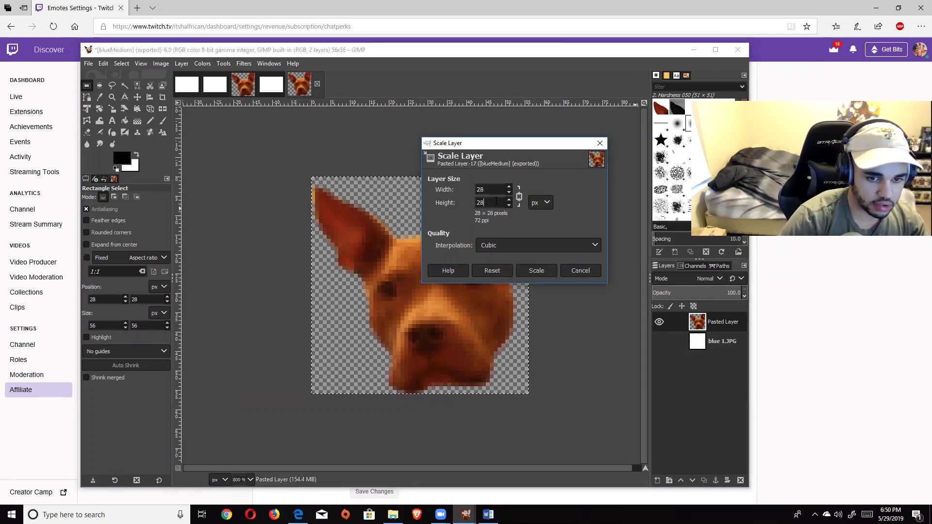
pyautogui.click(519, 197)
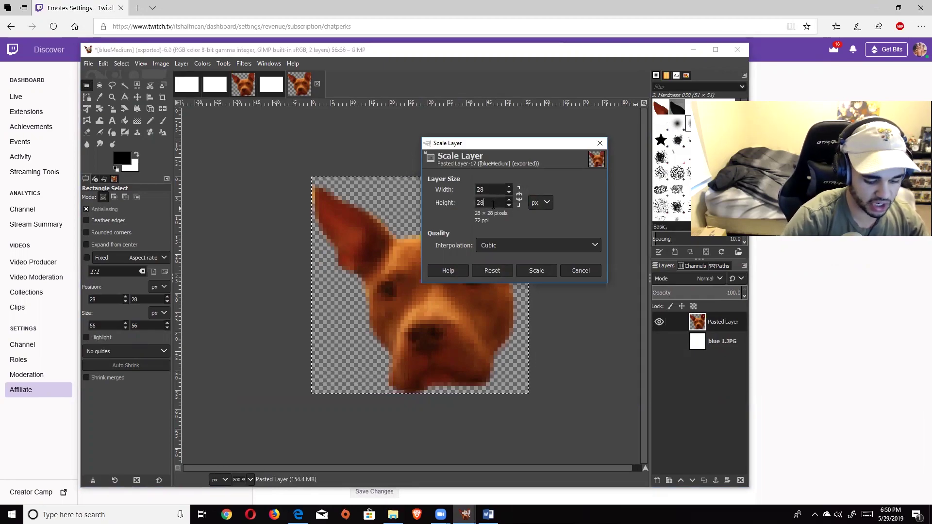
pyautogui.click(536, 272)
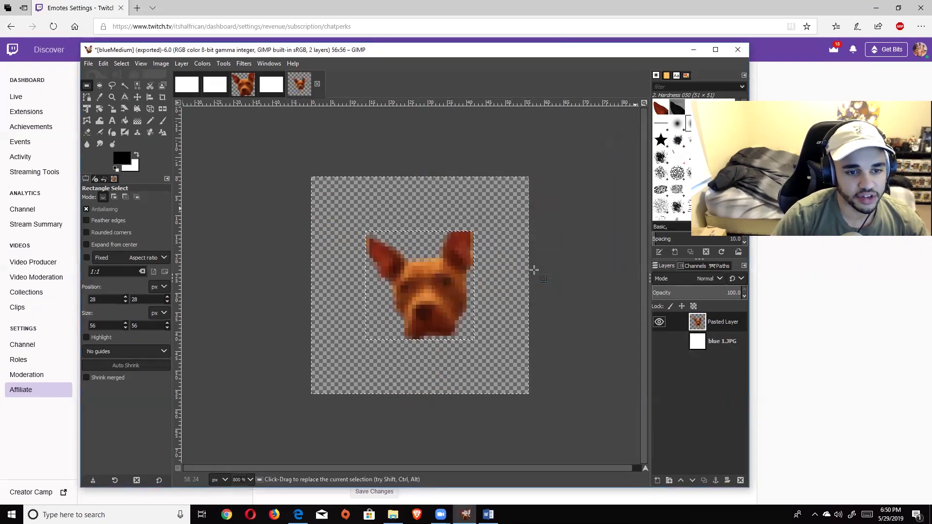
pyautogui.click(112, 96)
# Crop the canvas to the 28 × 28 px square around the small dog head.
pyautogui.click(192, 212)
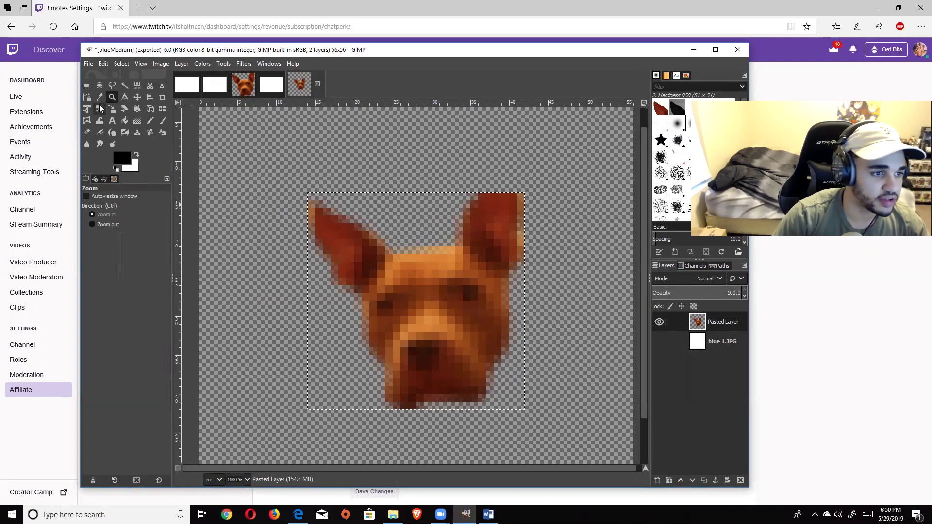
pyautogui.click(87, 85)
pyautogui.moveTo(307, 192); pyautogui.dragTo(525, 409)
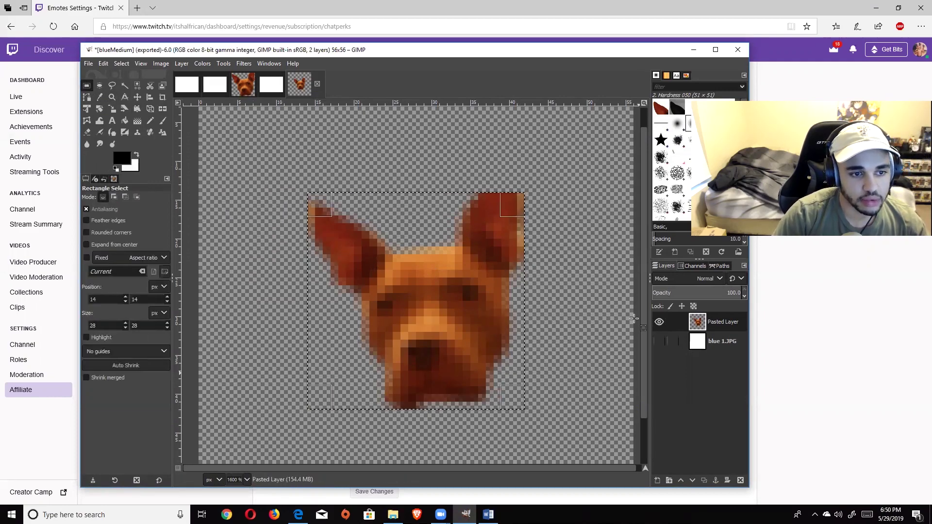
pyautogui.click(161, 63)
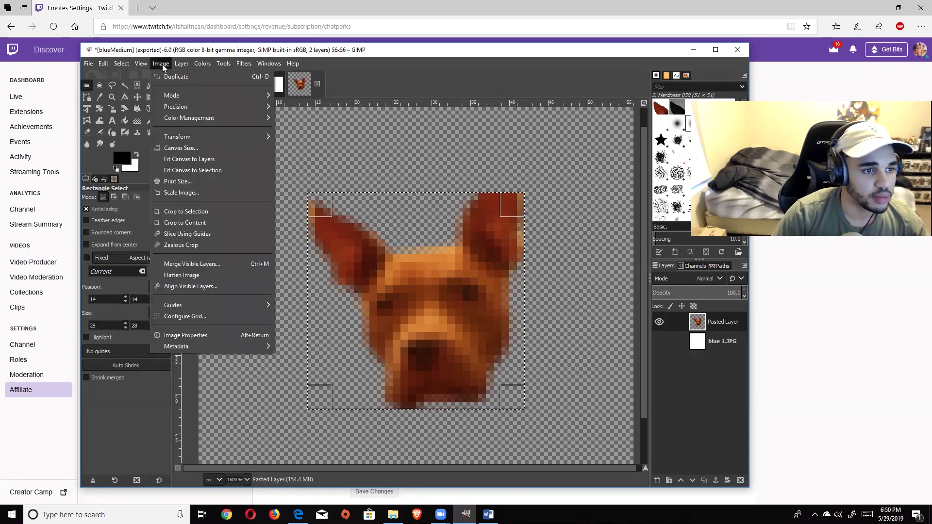
pyautogui.click(211, 194)
pyautogui.press('Escape')
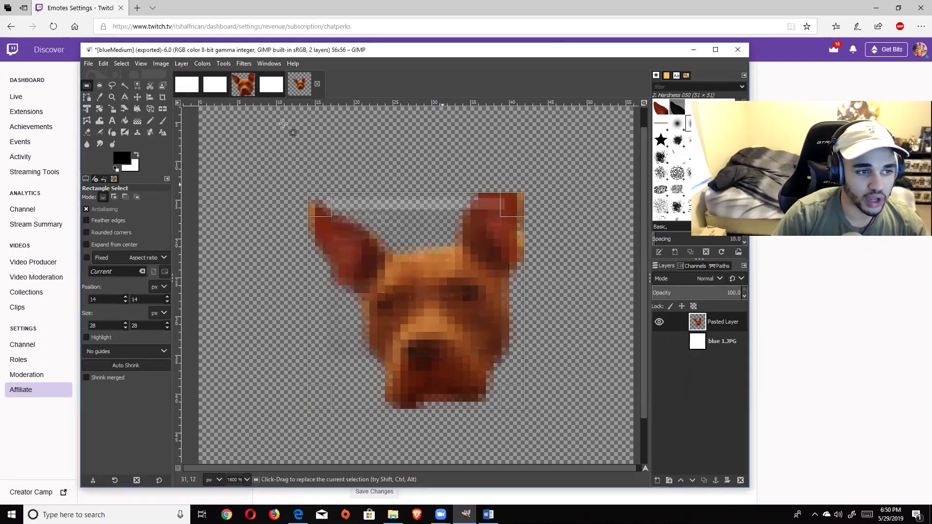
pyautogui.click(161, 64)
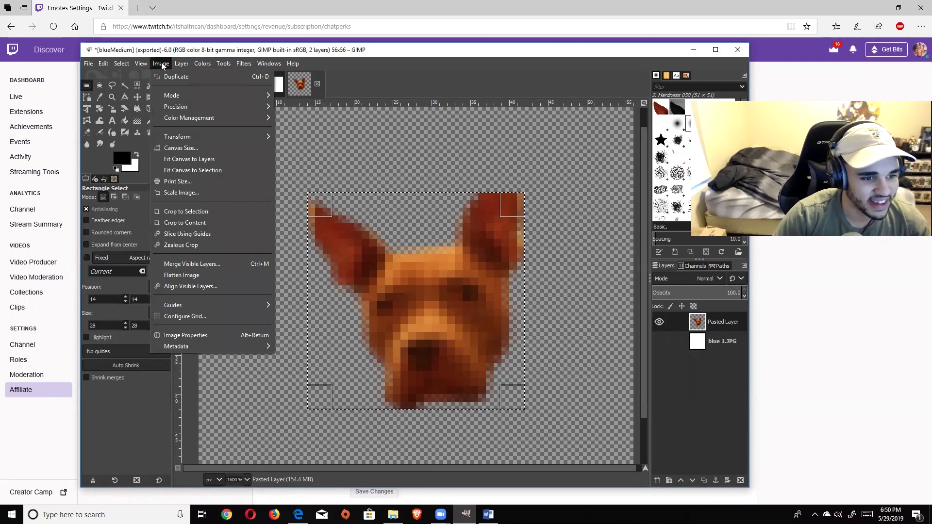
pyautogui.click(212, 210)
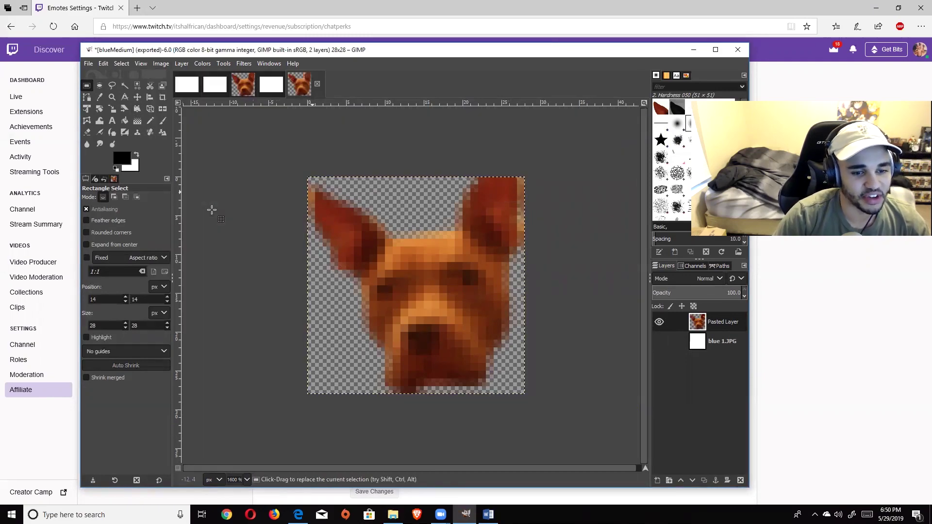
pyautogui.click(89, 64)
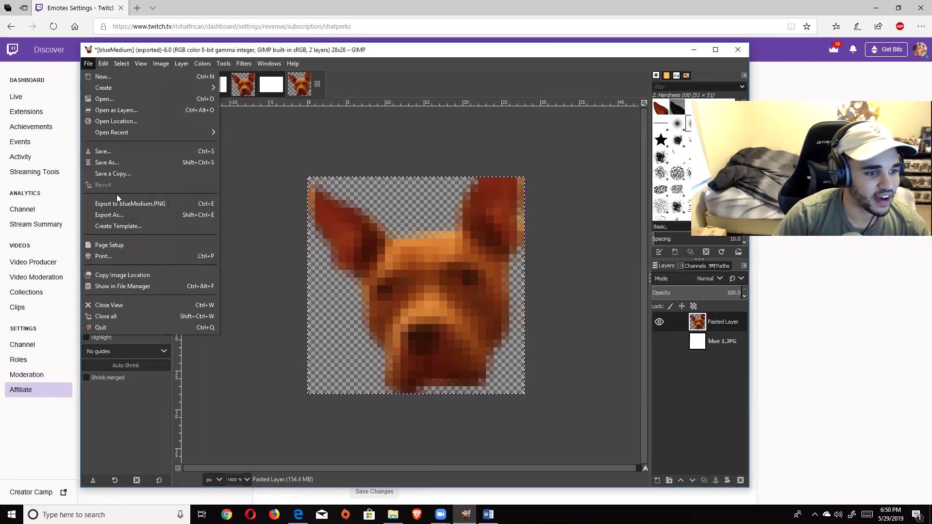
# Export the 28 × 28 image as blueSmall.PNG into the Twitch Emotes folder.
pyautogui.click(108, 214)
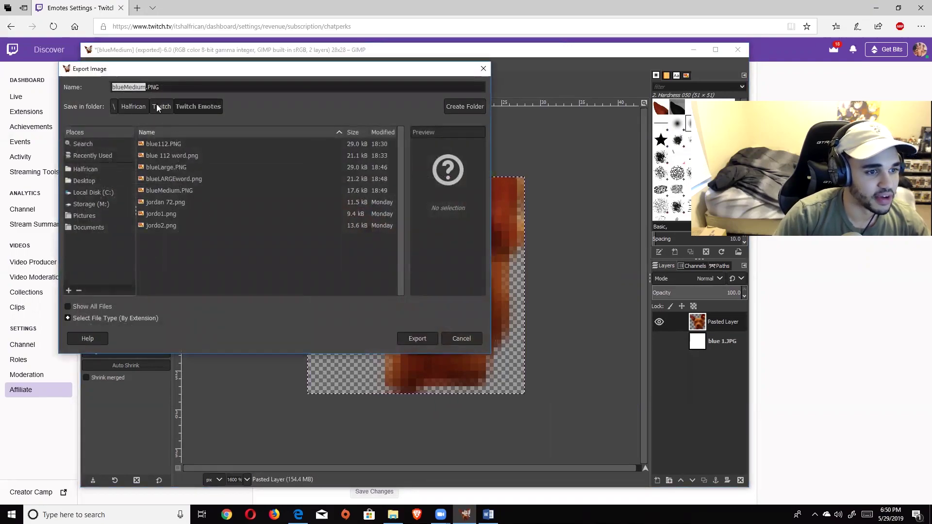
pyautogui.press('Right')
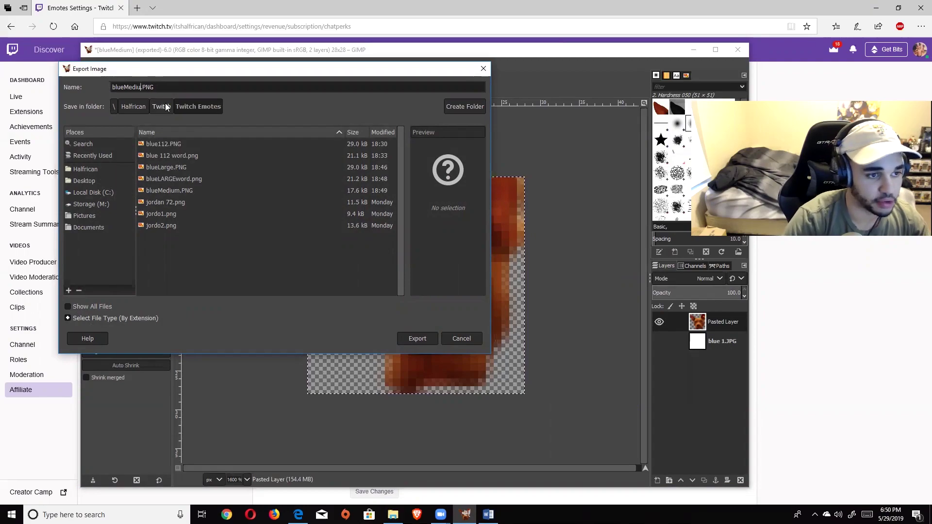
pyautogui.press('BackSpace')
pyautogui.press('BackSpace')
pyautogui.press('BackSpace')
pyautogui.press('BackSpace')
pyautogui.press('BackSpace')
pyautogui.write('S')
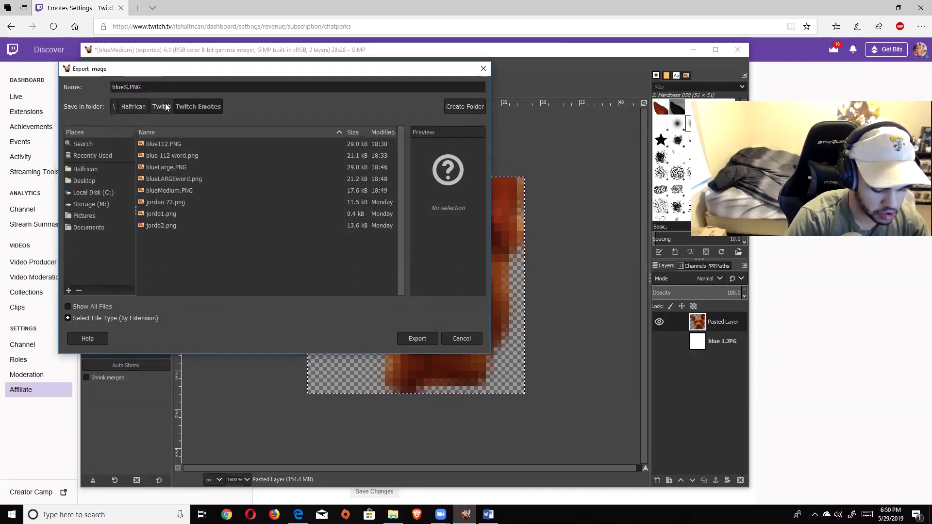
pyautogui.write('mall')
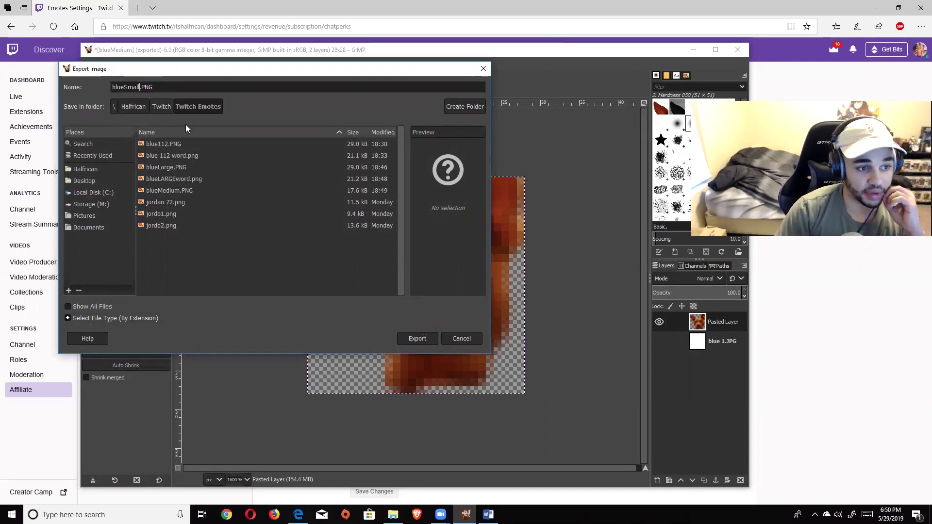
pyautogui.click(417, 339)
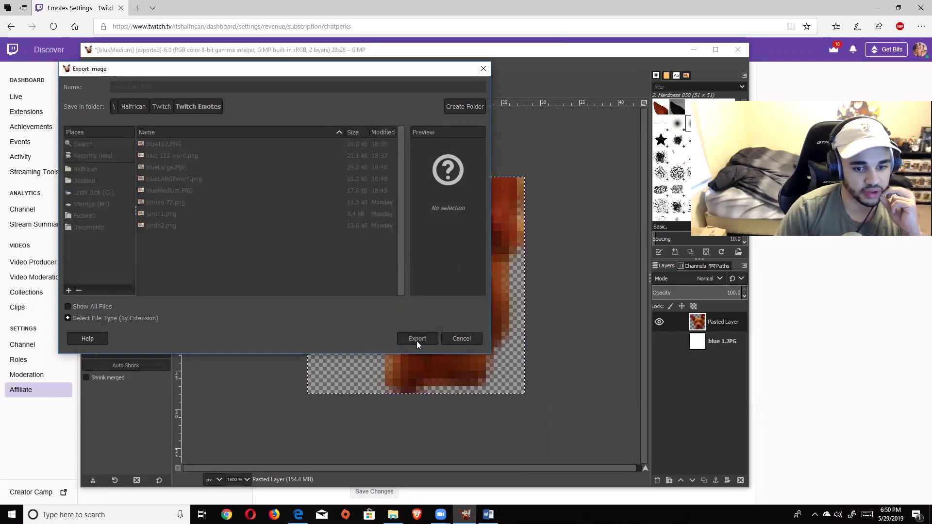
pyautogui.click(466, 372)
pyautogui.click(393, 515)
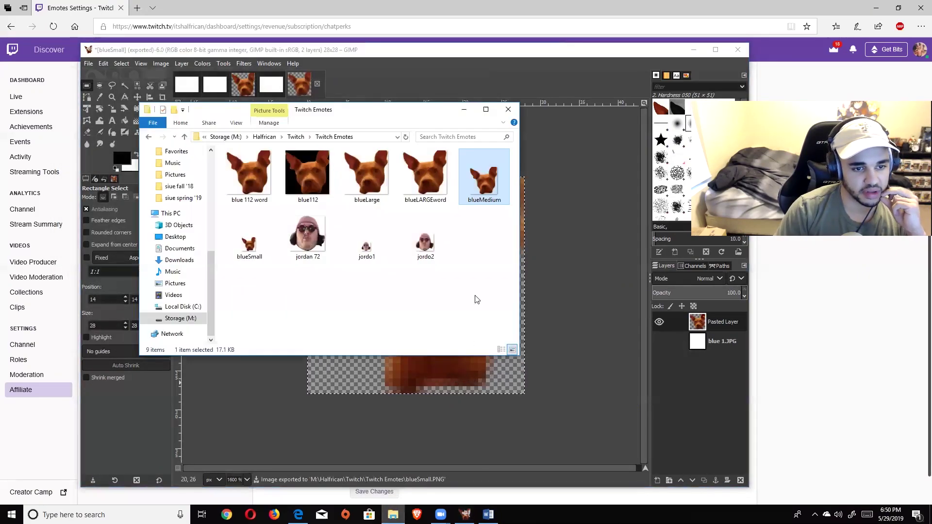
# Preview blueSmall in Photos, then close Photos and the Twitch Emotes Explorer window.
pyautogui.doubleClick(252, 250)
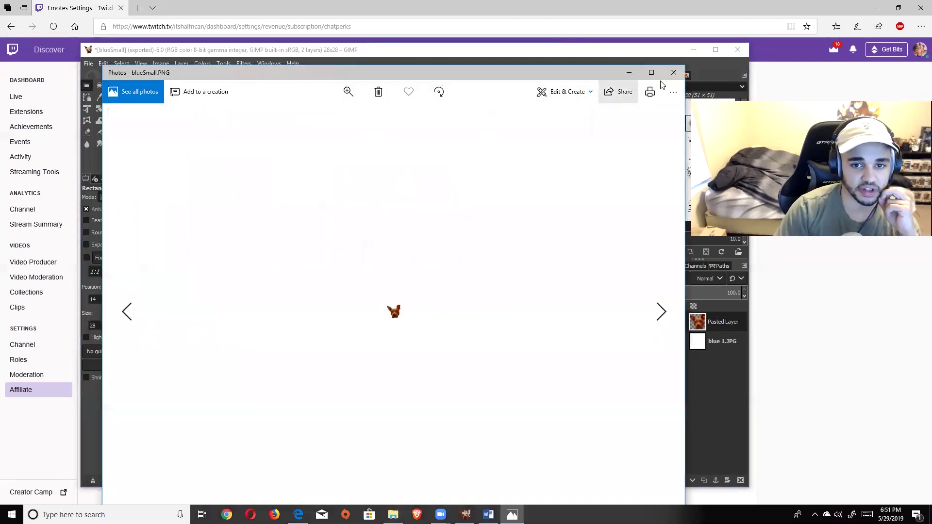
pyautogui.click(674, 68)
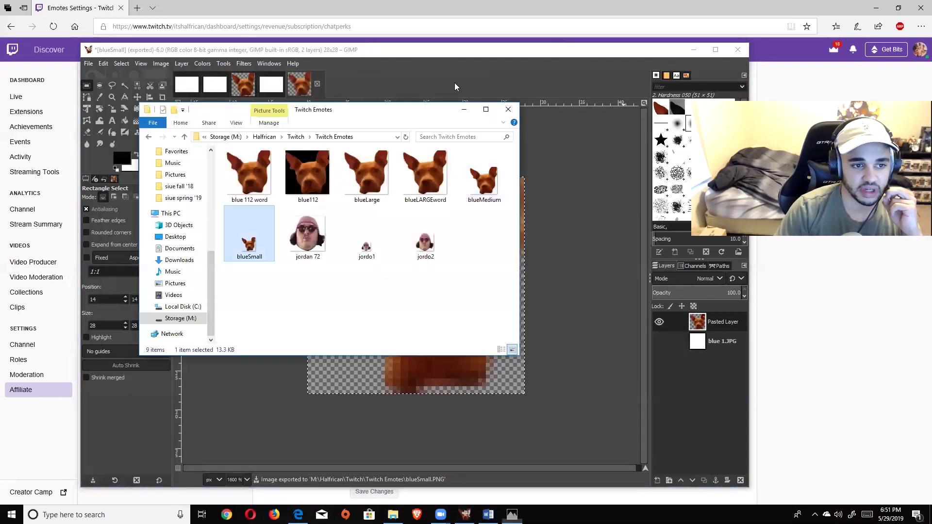
pyautogui.click(509, 109)
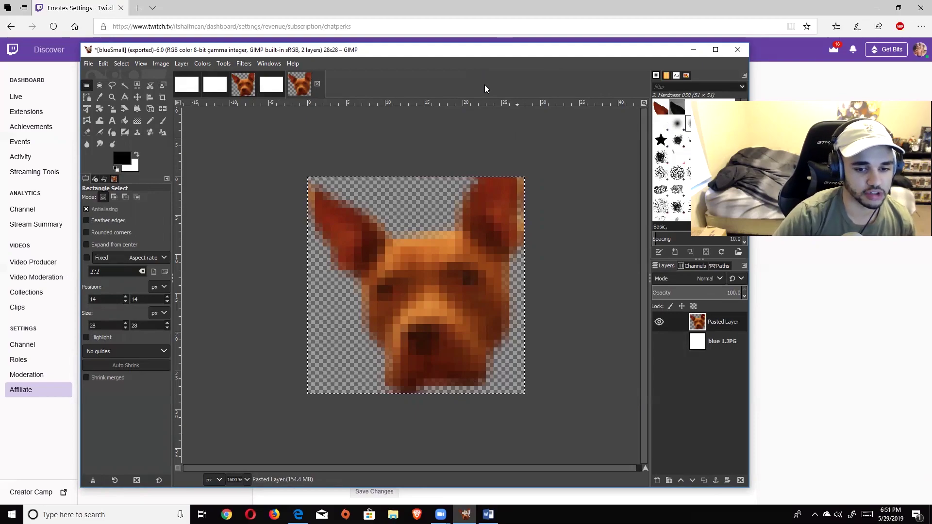
pyautogui.moveTo(635, 54); pyautogui.dragTo(583, 76)
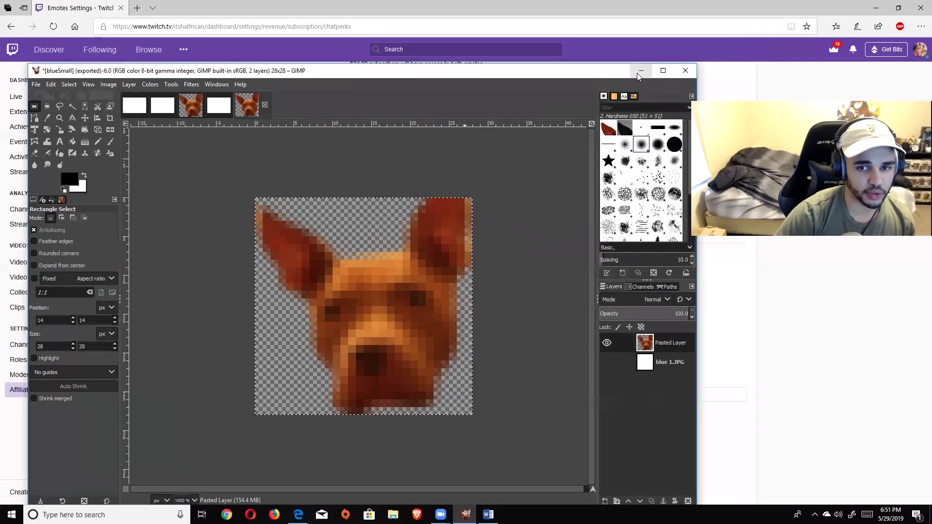
# Upload blueSmall into the 28x28 Tier 1 emote slot.
pyautogui.click(638, 72)
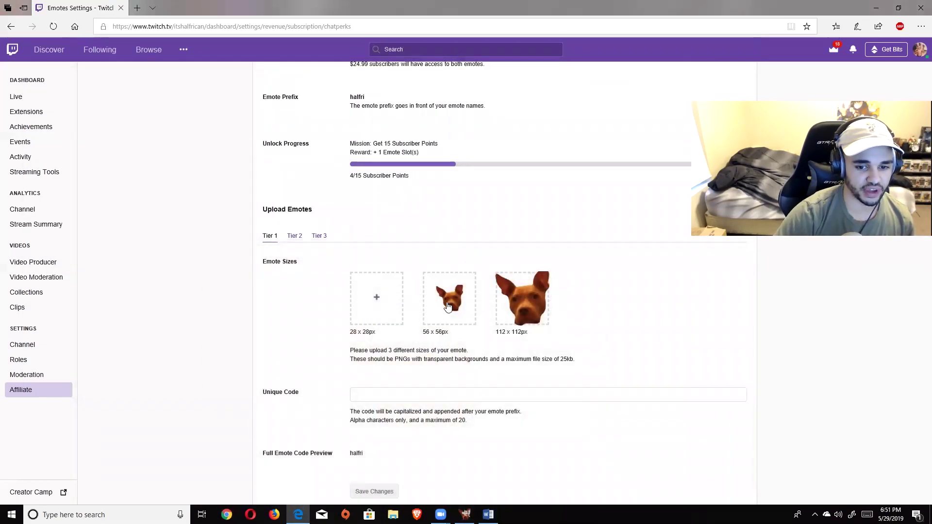
pyautogui.click(399, 304)
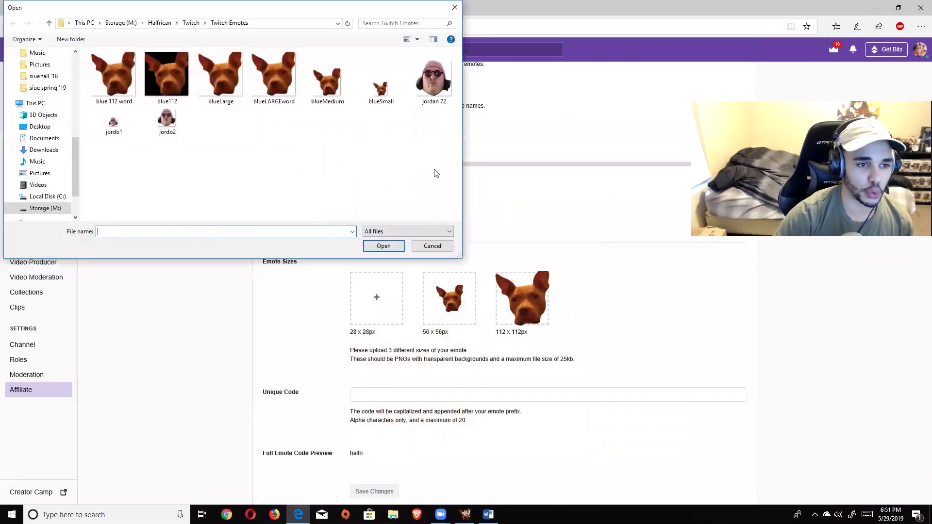
pyautogui.doubleClick(368, 89)
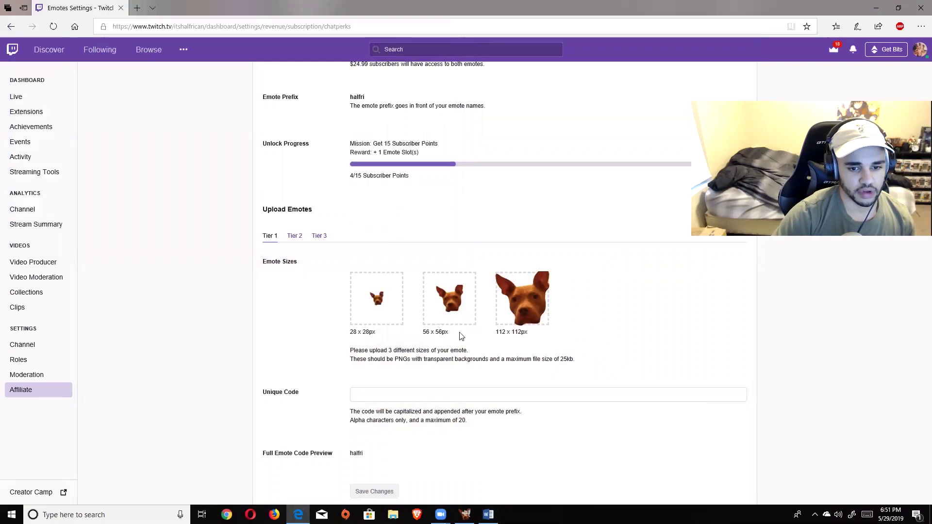
# Give the emote the unique code Blue (halfriBlue) and save the changes.
pyautogui.click(478, 392)
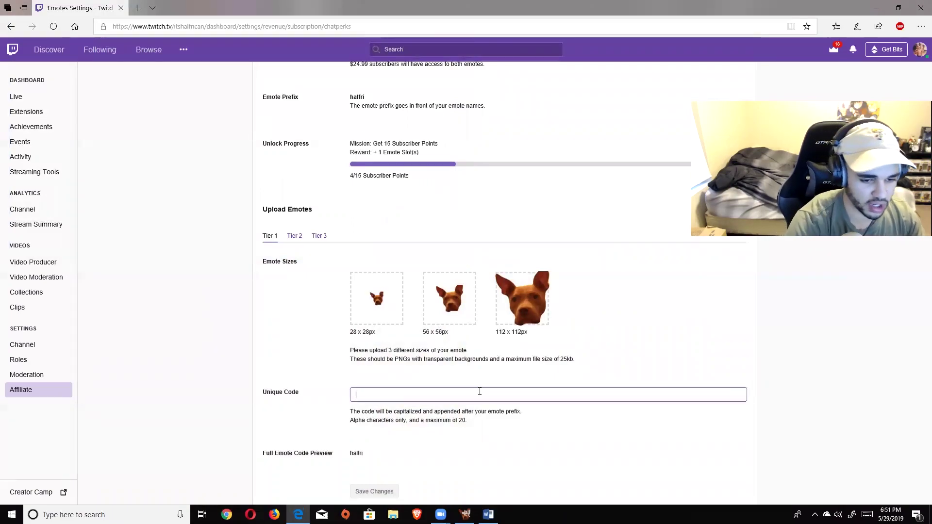
pyautogui.write('Blue')
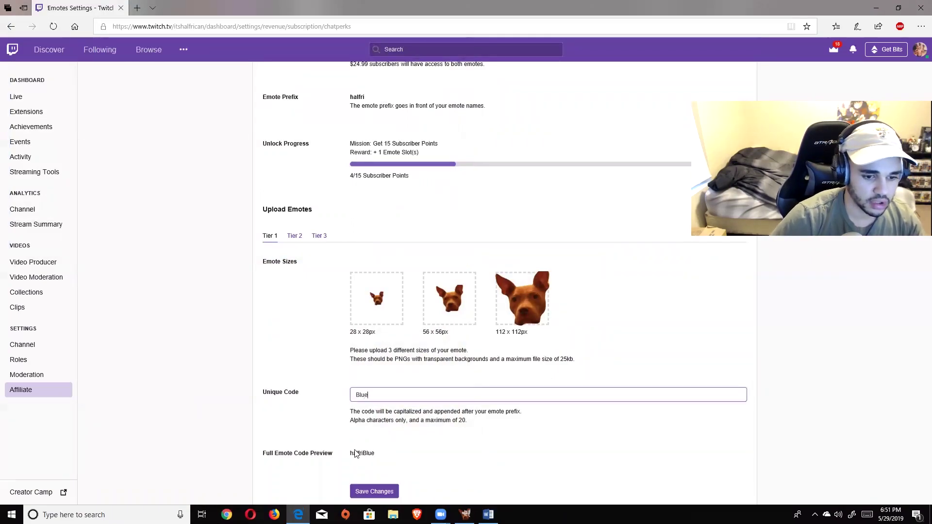
pyautogui.click(388, 491)
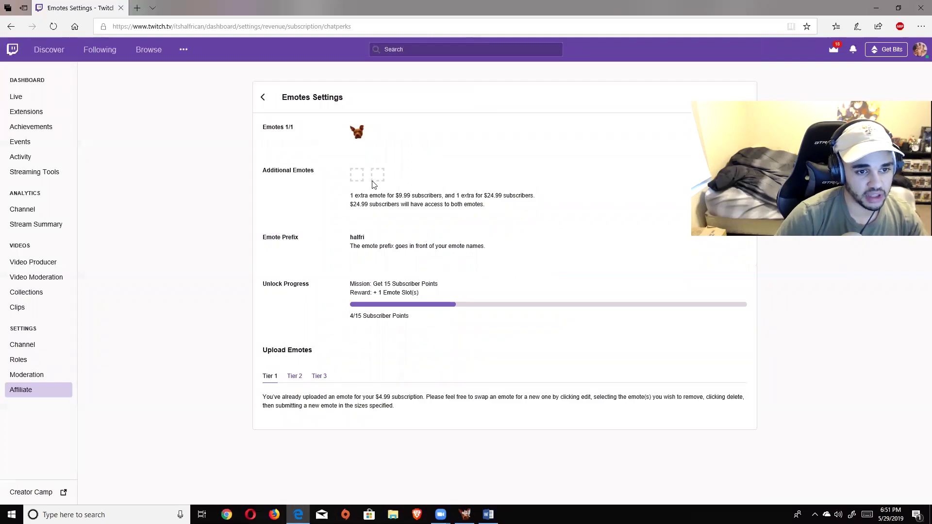
pyautogui.moveTo(359, 141)
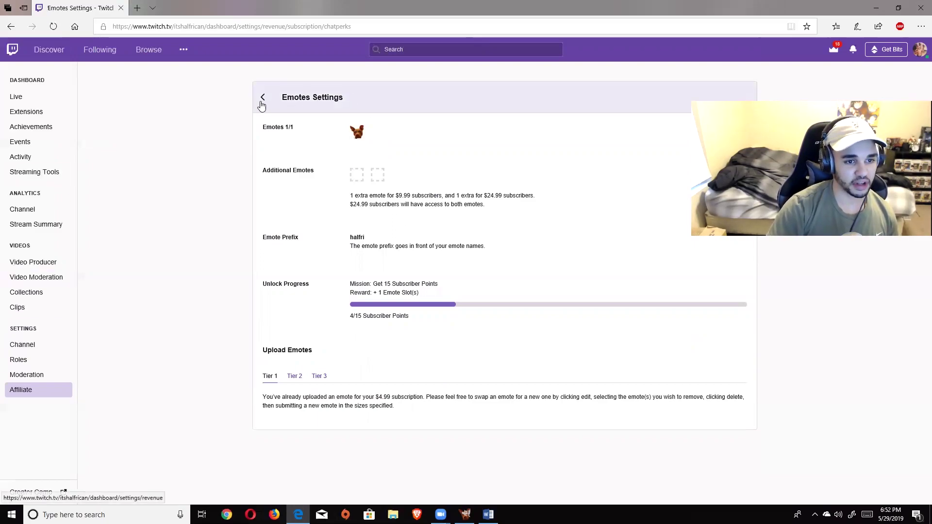
pyautogui.click(261, 104)
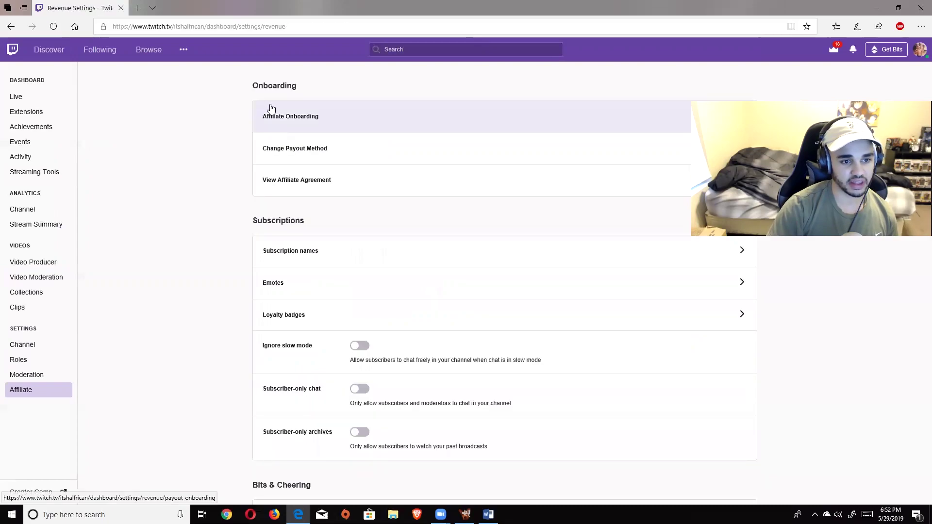
# Look at the Subscription names settings, then return to Revenue Settings.
pyautogui.click(322, 254)
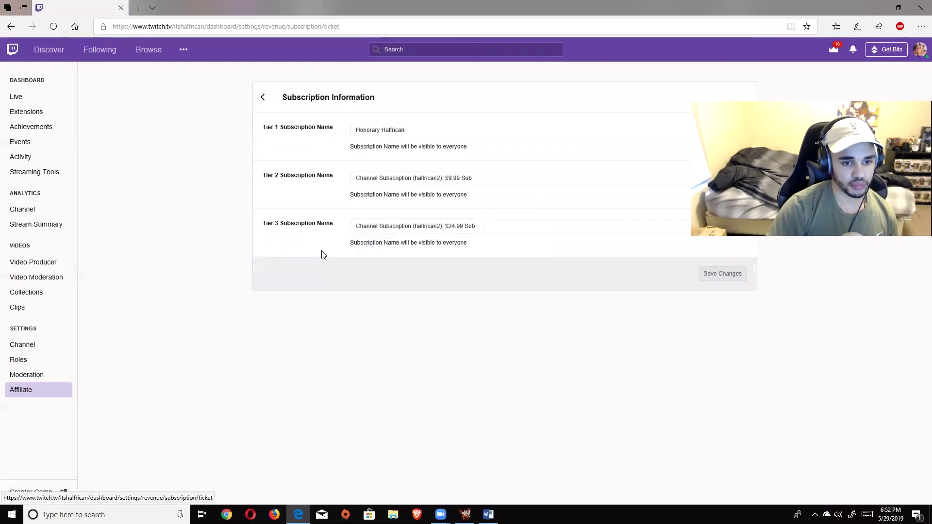
pyautogui.click(278, 112)
pyautogui.scroll(-4, 325, 292)
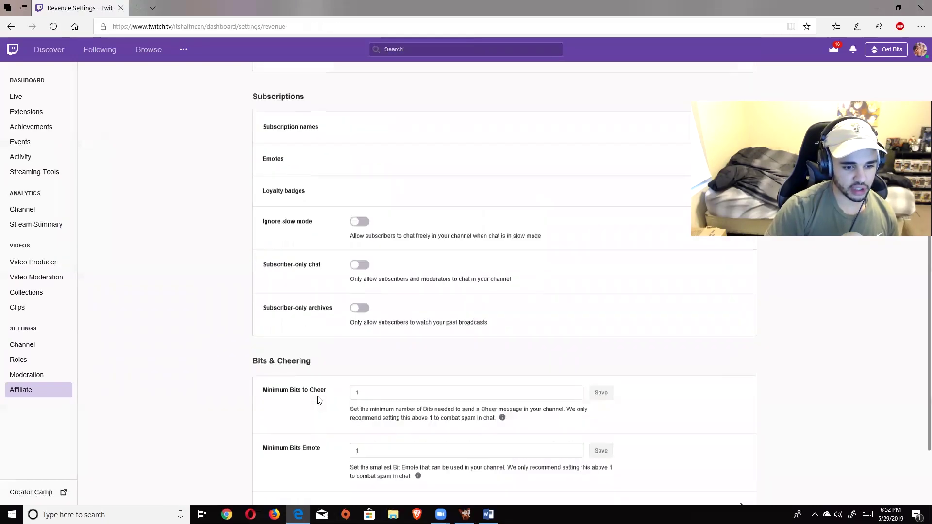
pyautogui.scroll(4, 319, 403)
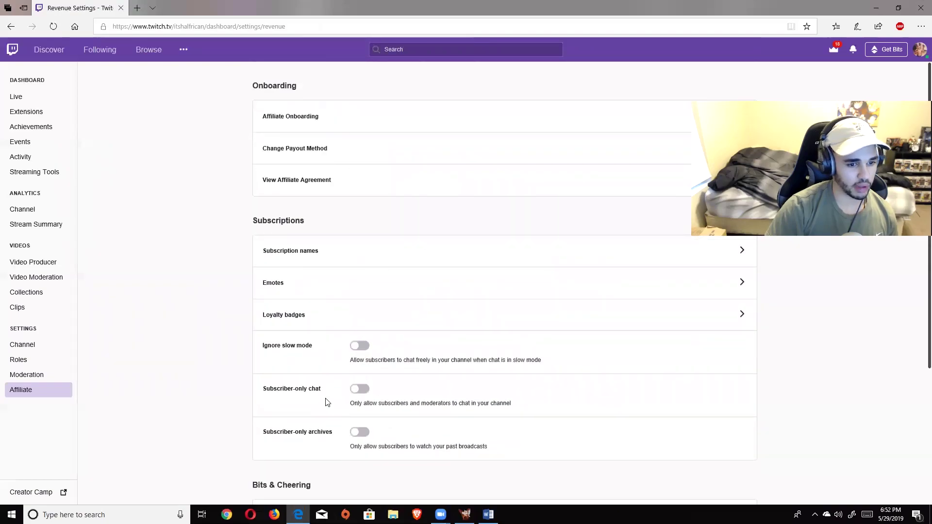
# Switch Loyalty Badges management to 3-Month badges, then minimize the browser.
pyautogui.click(326, 316)
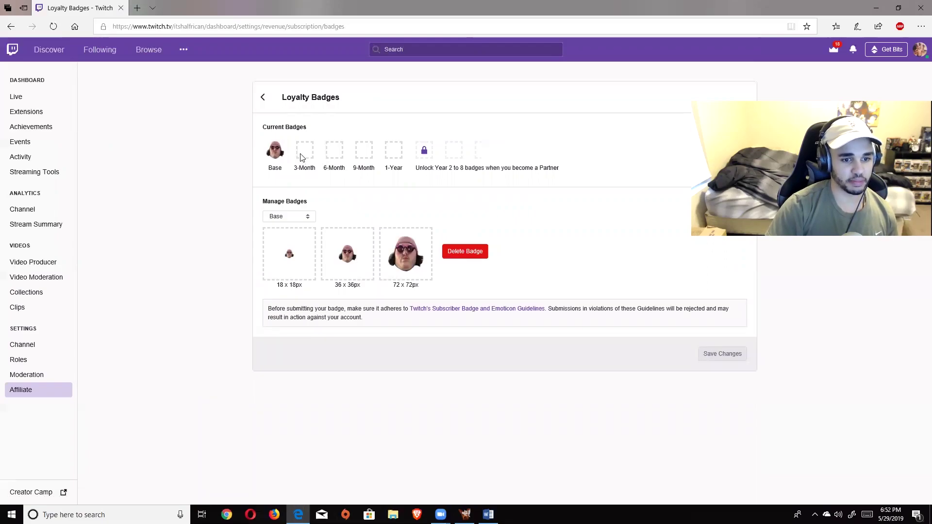
pyautogui.click(308, 217)
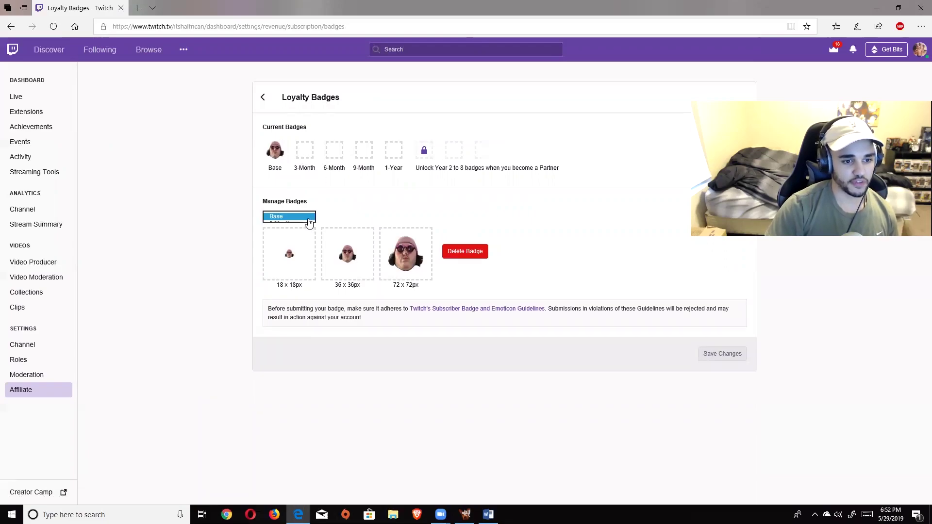
pyautogui.click(297, 231)
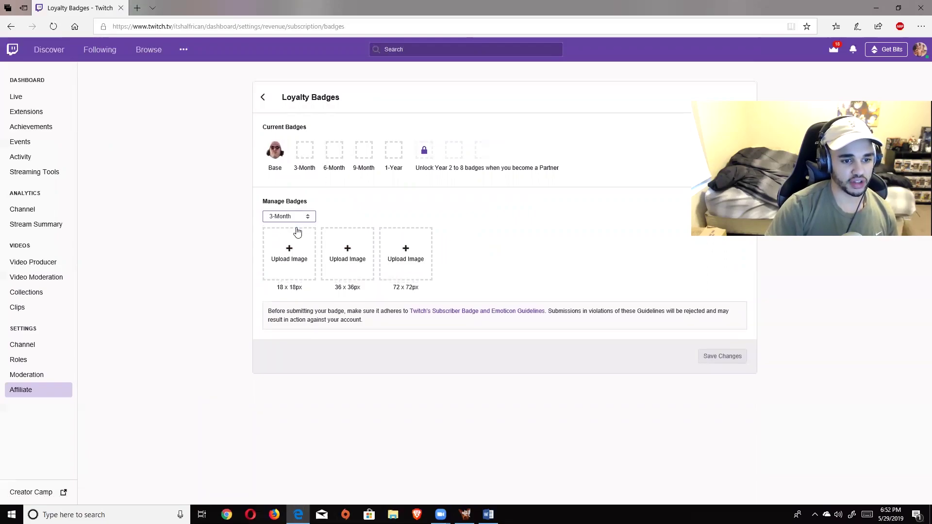
pyautogui.click(876, 8)
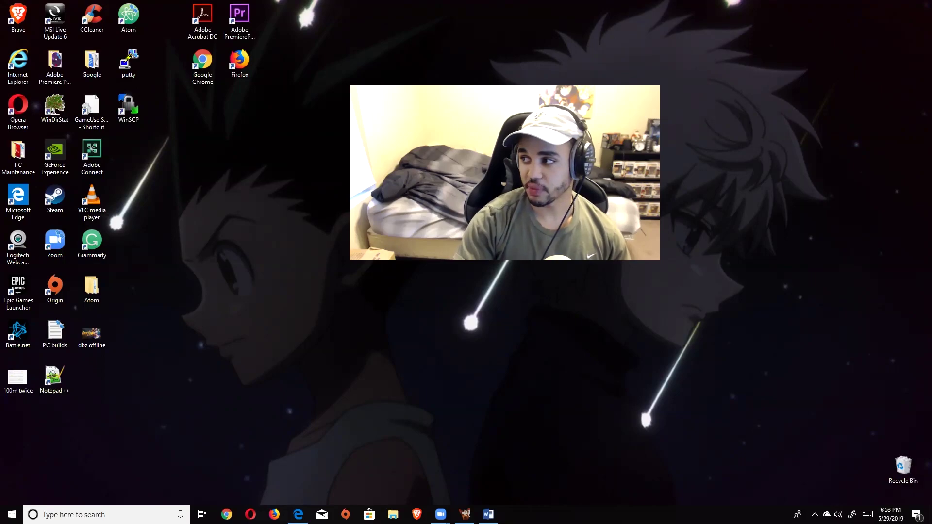
# Add and then delete a Streamlabs OBS desktop shortcut, then restore the Loyalty Badges browser.
pyautogui.moveTo(327, 71); pyautogui.dragTo(247, 159)
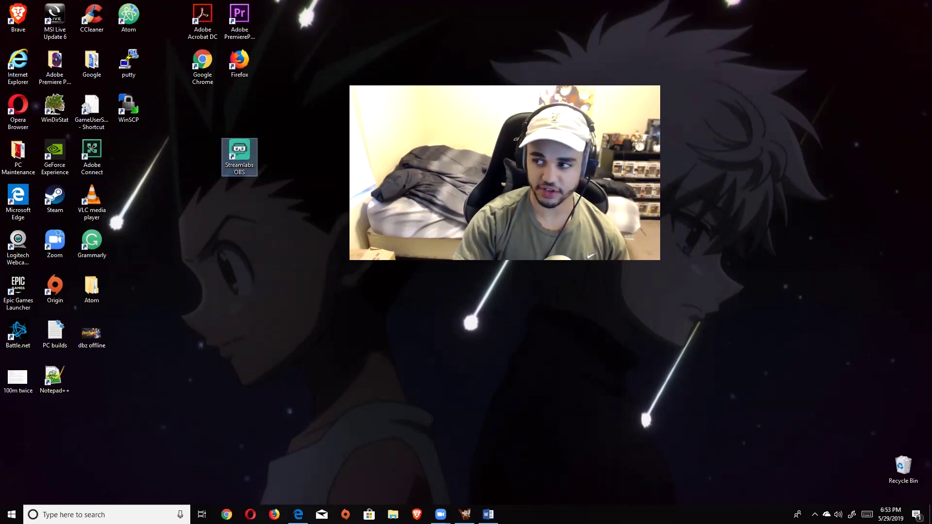
pyautogui.press('Delete')
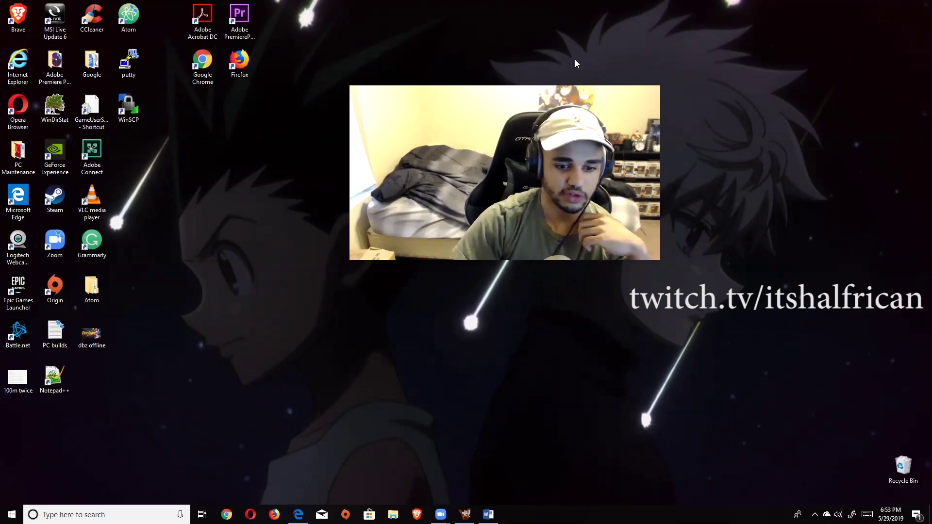
pyautogui.click(298, 514)
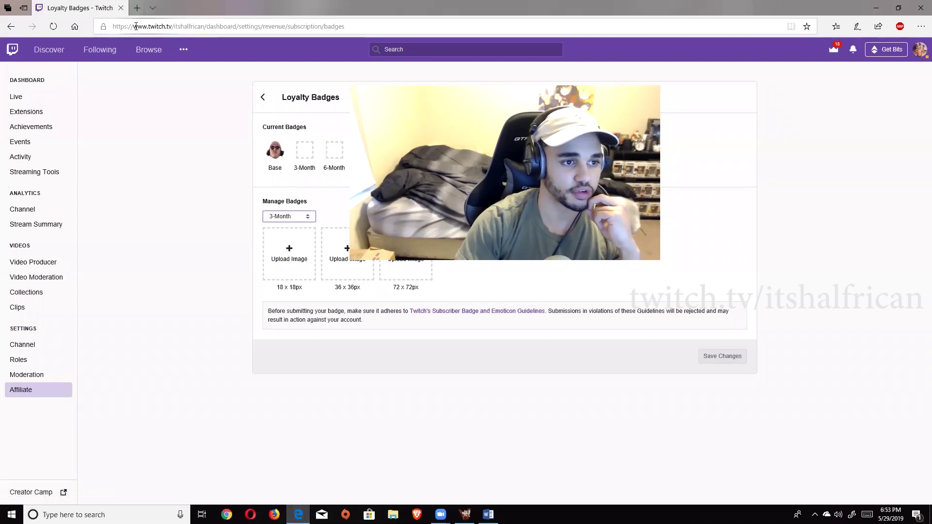
pyautogui.moveTo(134, 26); pyautogui.dragTo(209, 28)
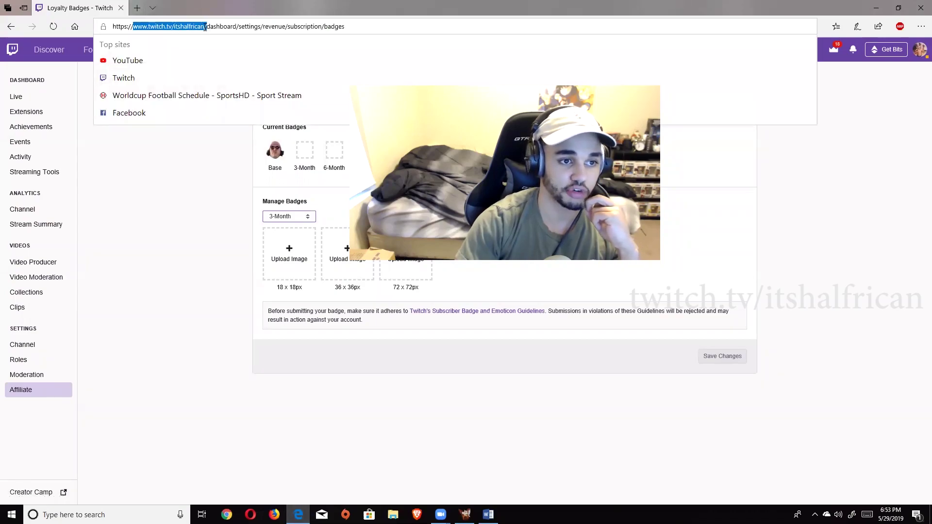